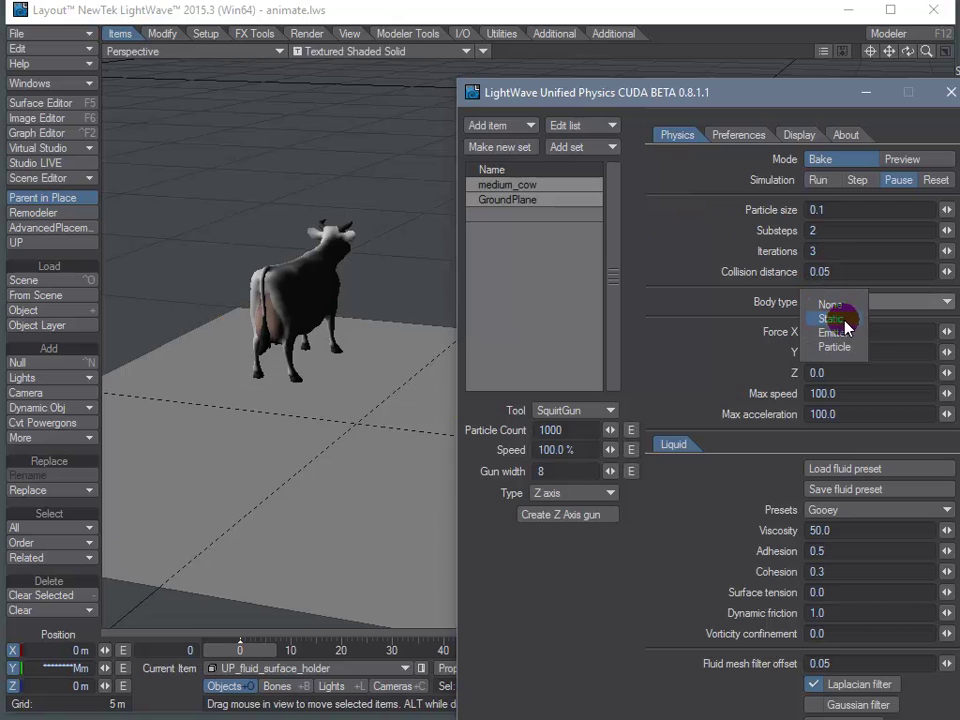
Set the body type of the cow and ground plane to Static, and create a Z-axis squirt gun.
{"action": "left_click", "coordinate": [556, 259]}
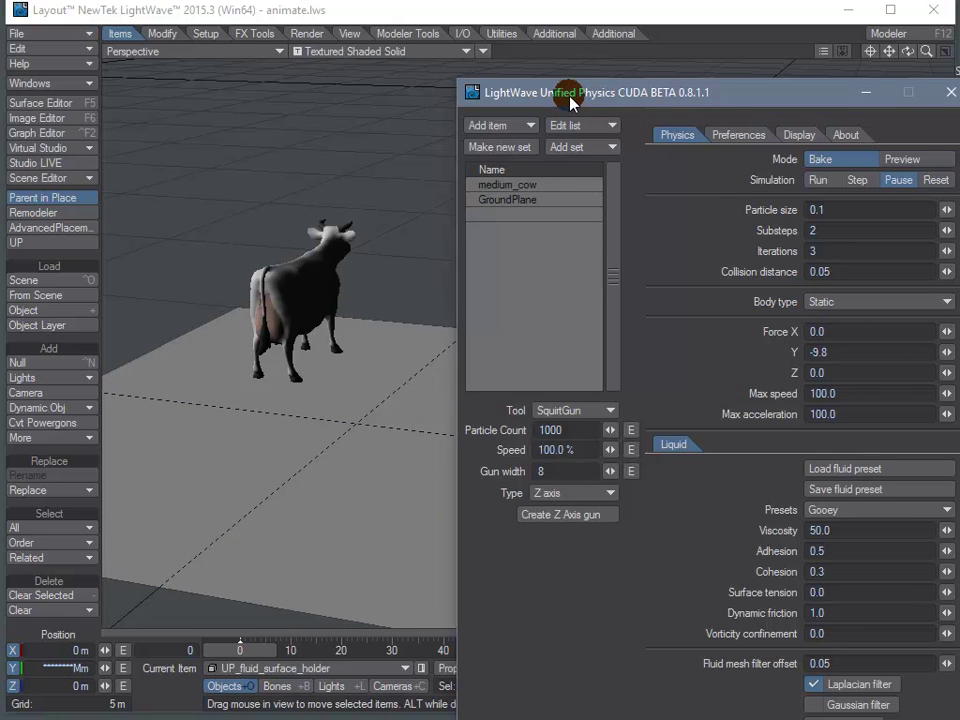
{"action": "left_click_drag", "start_coordinate": [572, 103], "coordinate": [586, 94]}
{"action": "left_click", "coordinate": [586, 508]}
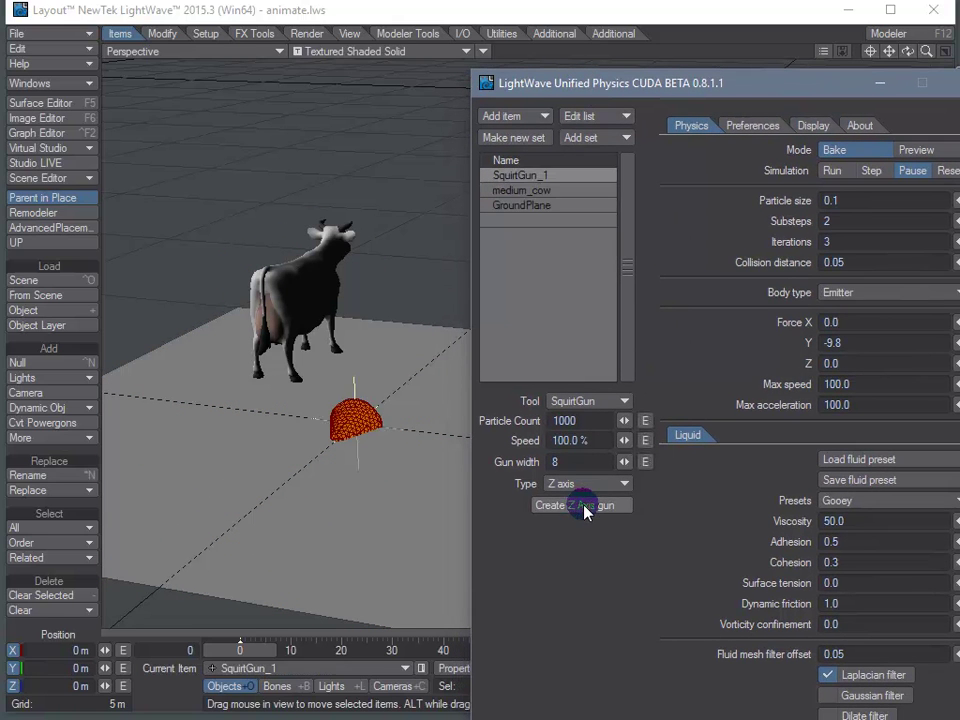
Position the squirt gun above and behind the cow at about X -0.85 m, Y 3.08 m, Z -1.91 m.
{"action": "left_click_drag", "start_coordinate": [381, 441], "coordinate": [209, 297]}
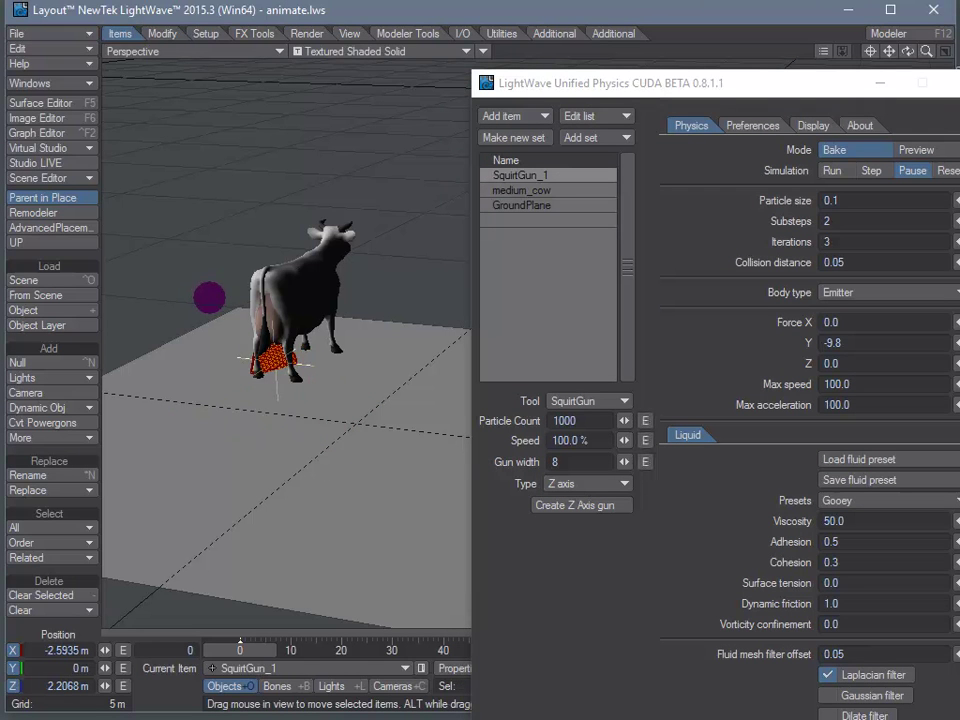
{"action": "right_click_drag", "start_coordinate": [208, 296], "coordinate": [209, 297]}
{"action": "left_click_drag", "start_coordinate": [208, 298], "coordinate": [206, 296]}
{"action": "right_click_drag", "start_coordinate": [206, 296], "coordinate": [207, 296]}
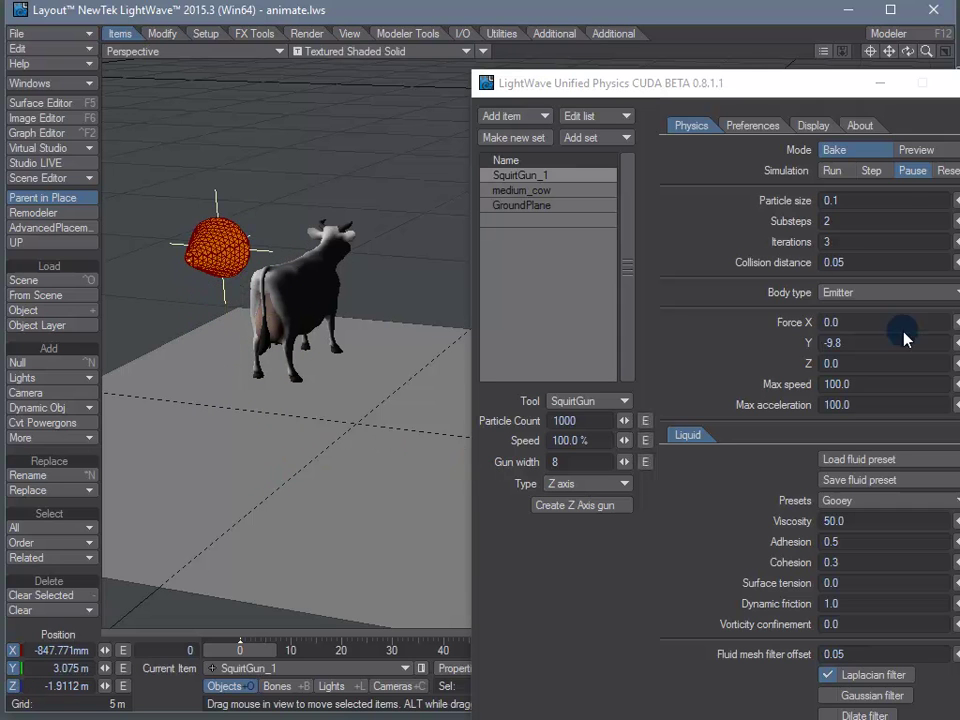
Switch the simulation mode to Preview, run the simulation and reset it.
{"action": "left_click", "coordinate": [905, 152]}
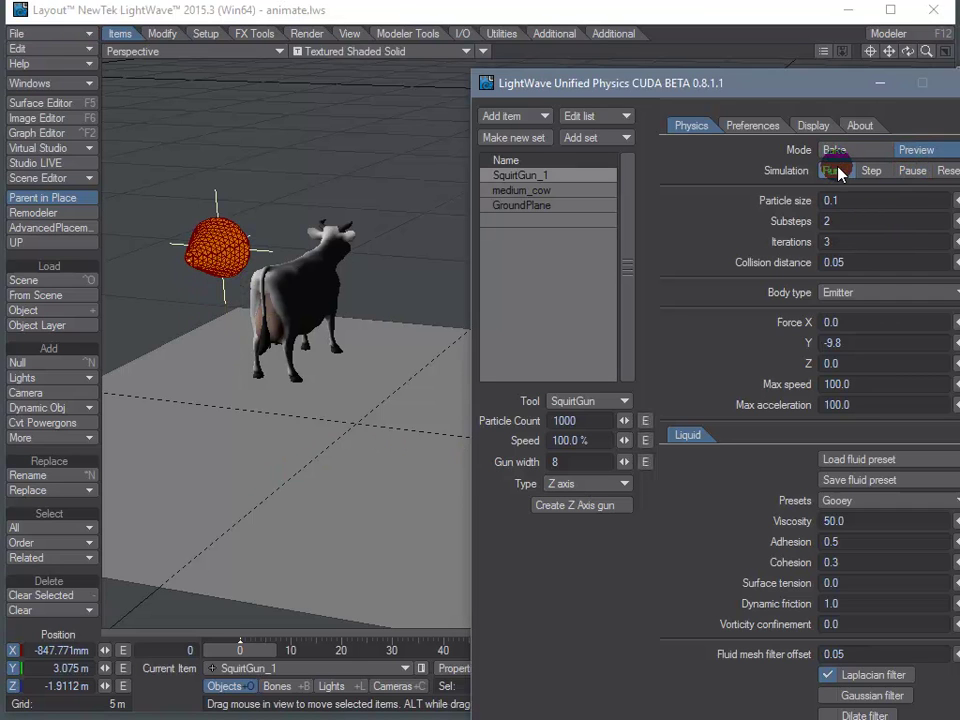
{"action": "left_click", "coordinate": [834, 171]}
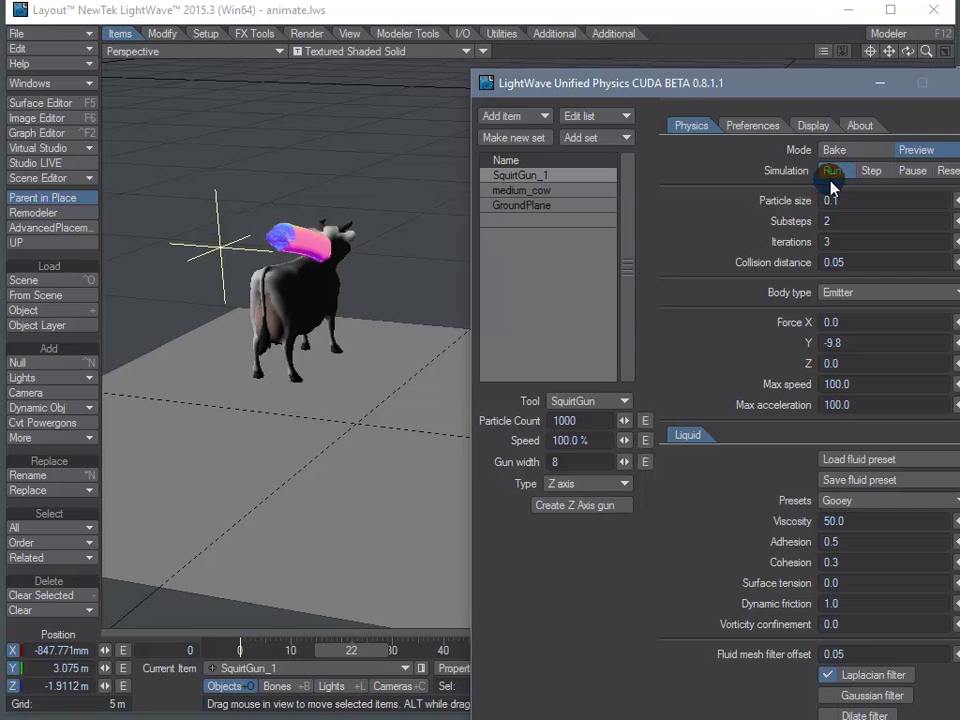
{"action": "left_click", "coordinate": [938, 171]}
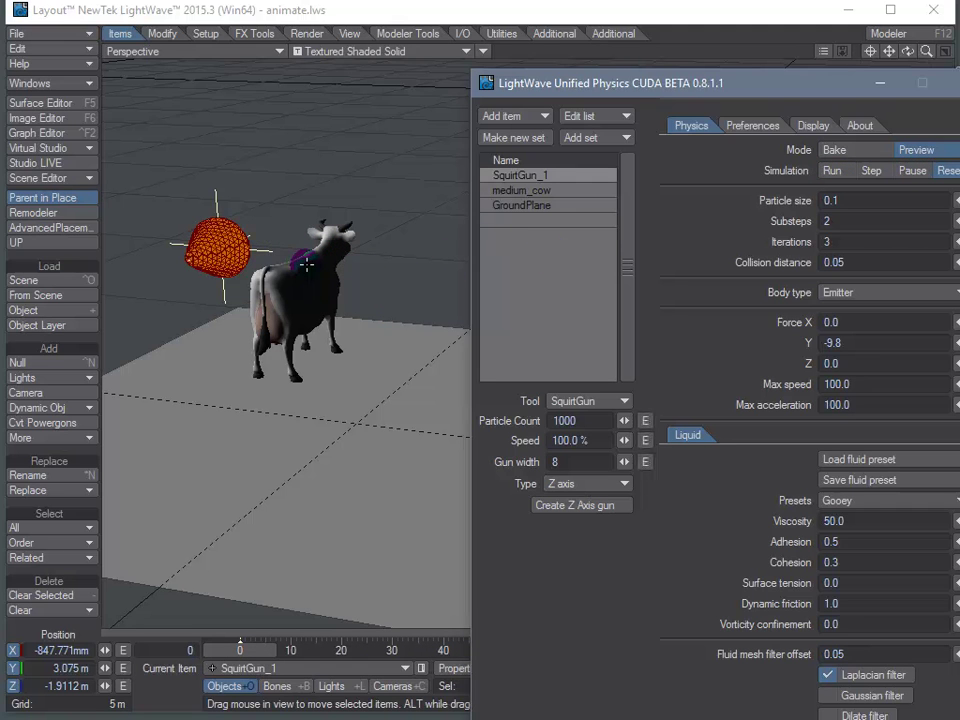
Move the squirt gun farther back to about X -1.09 m, Z -2.30 m, and preview the simulation again before resetting it.
{"action": "left_click_drag", "start_coordinate": [215, 245], "coordinate": [181, 253]}
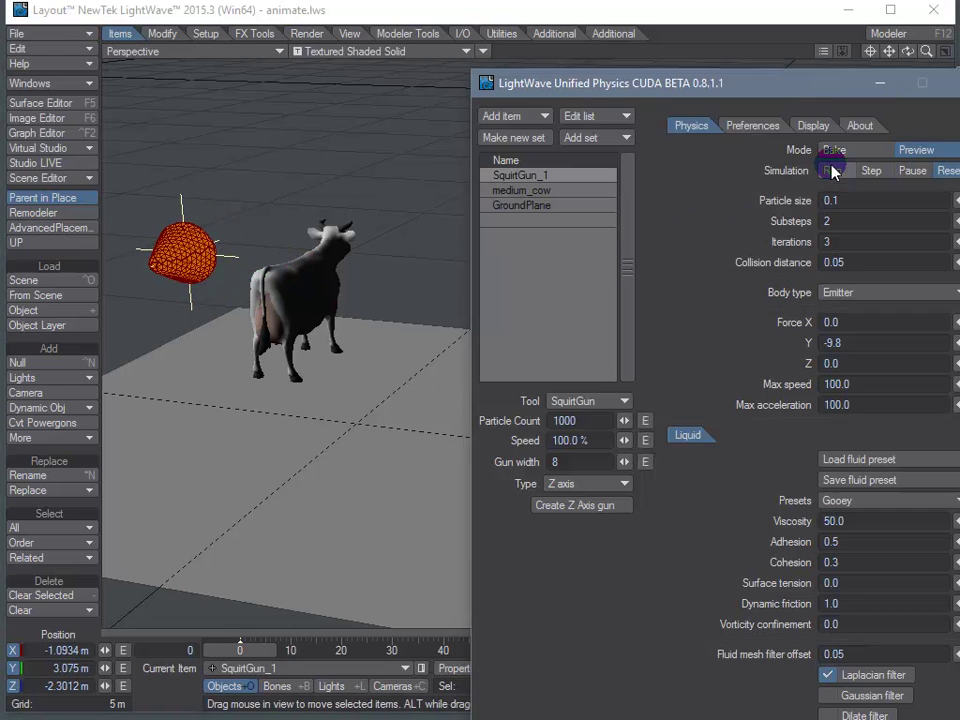
{"action": "left_click", "coordinate": [830, 170]}
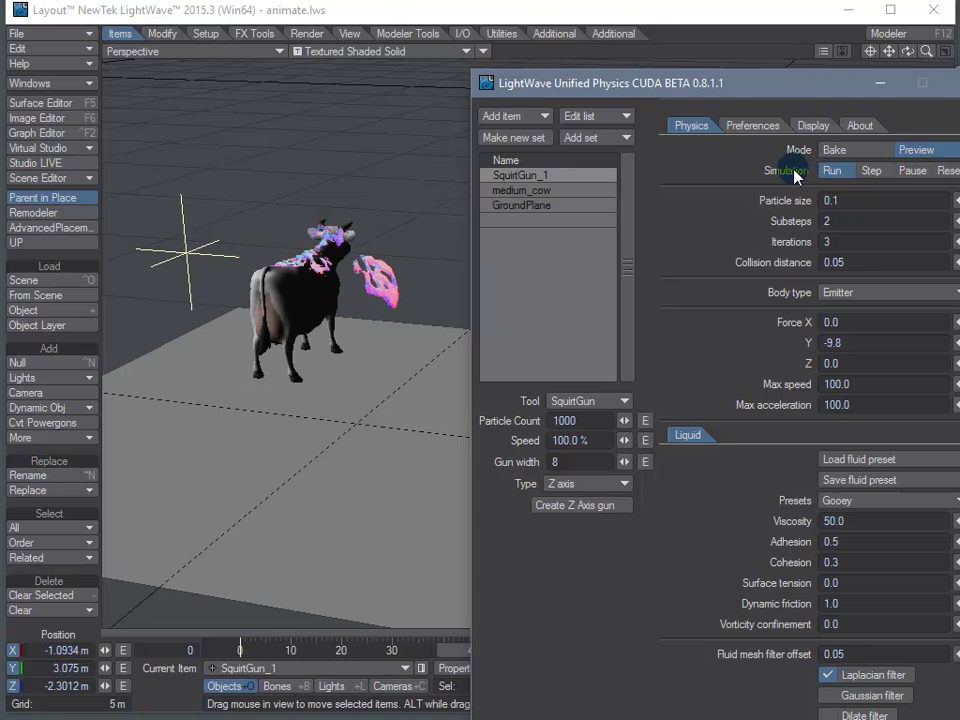
{"action": "left_click", "coordinate": [915, 172]}
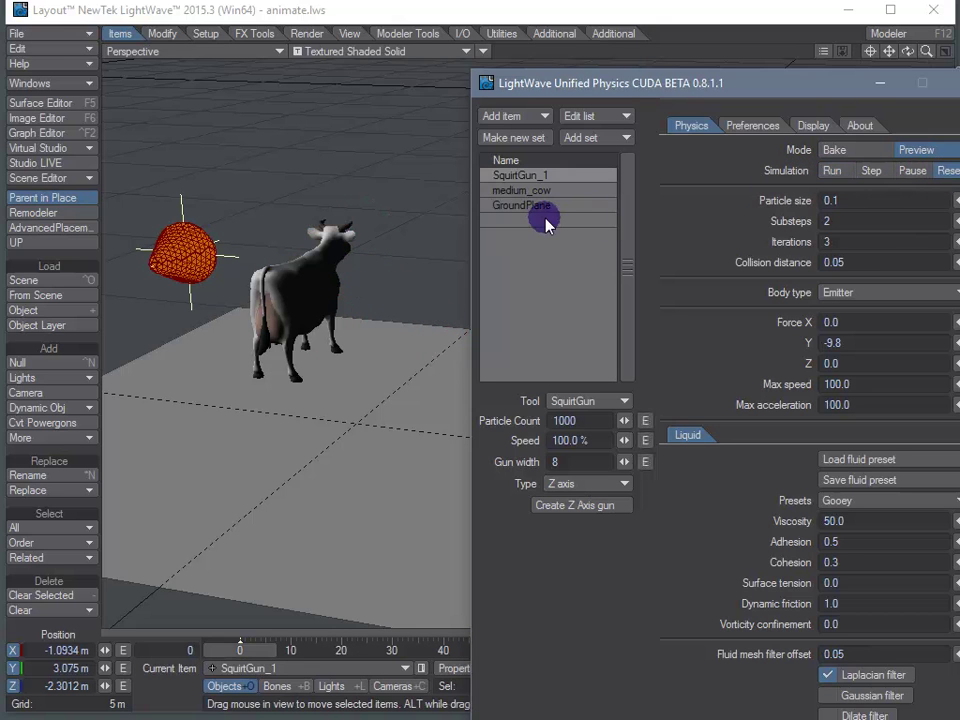
Set the squirt gun's particle count to 12000 and load its ParticleCountMultiplier channel in the Graph Editor.
{"action": "left_click_drag", "start_coordinate": [597, 420], "coordinate": [492, 418]}
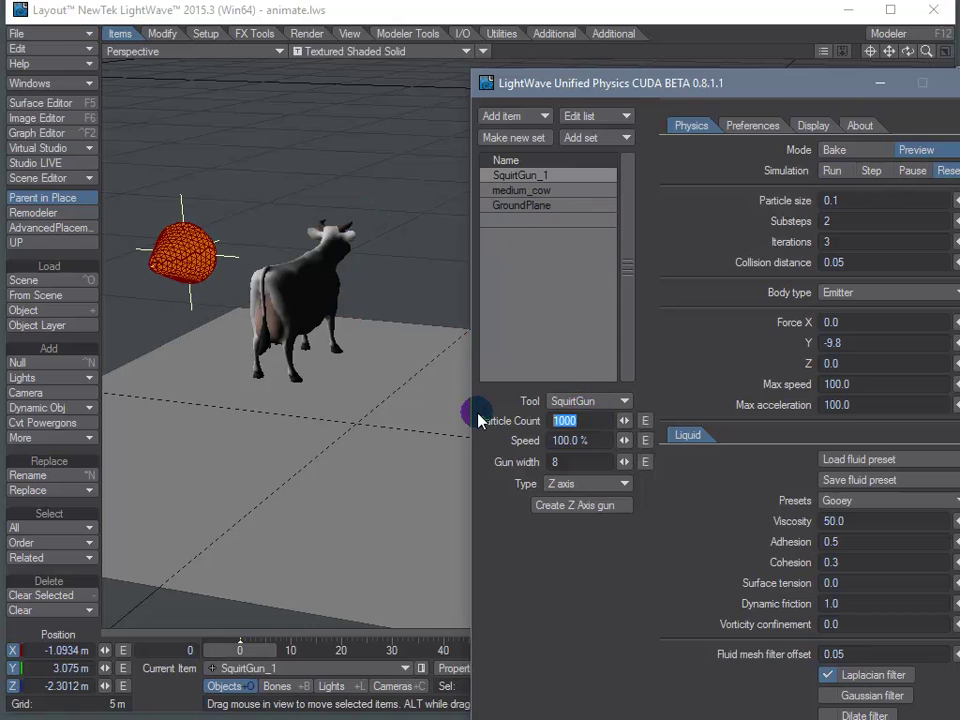
{"action": "type", "text": "12"}
{"action": "left_click", "coordinate": [646, 425]}
{"action": "left_click_drag", "start_coordinate": [446, 142], "coordinate": [407, 105]}
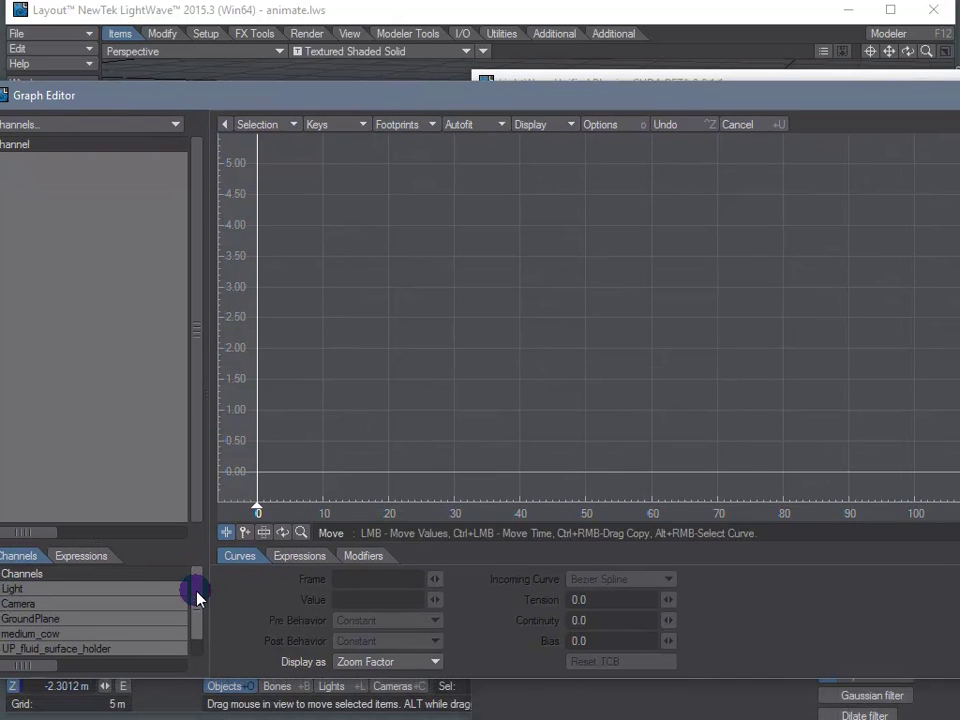
{"action": "scroll", "coordinate": [157, 648], "scroll_direction": "down", "scroll_amount": 1}
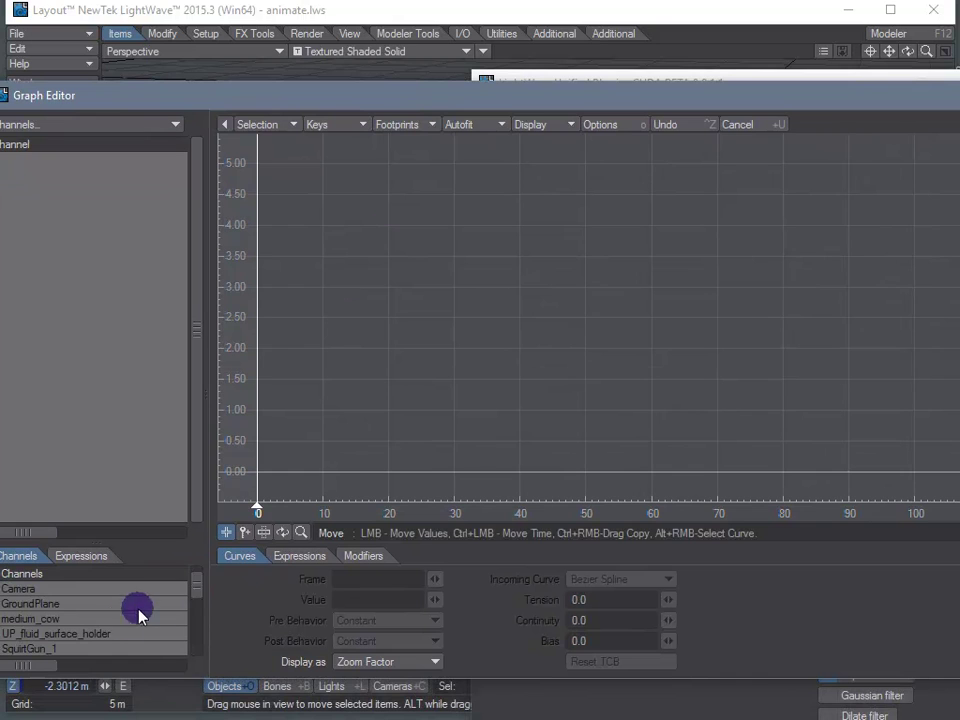
{"action": "scroll", "coordinate": [138, 614], "scroll_direction": "down", "scroll_amount": 10}
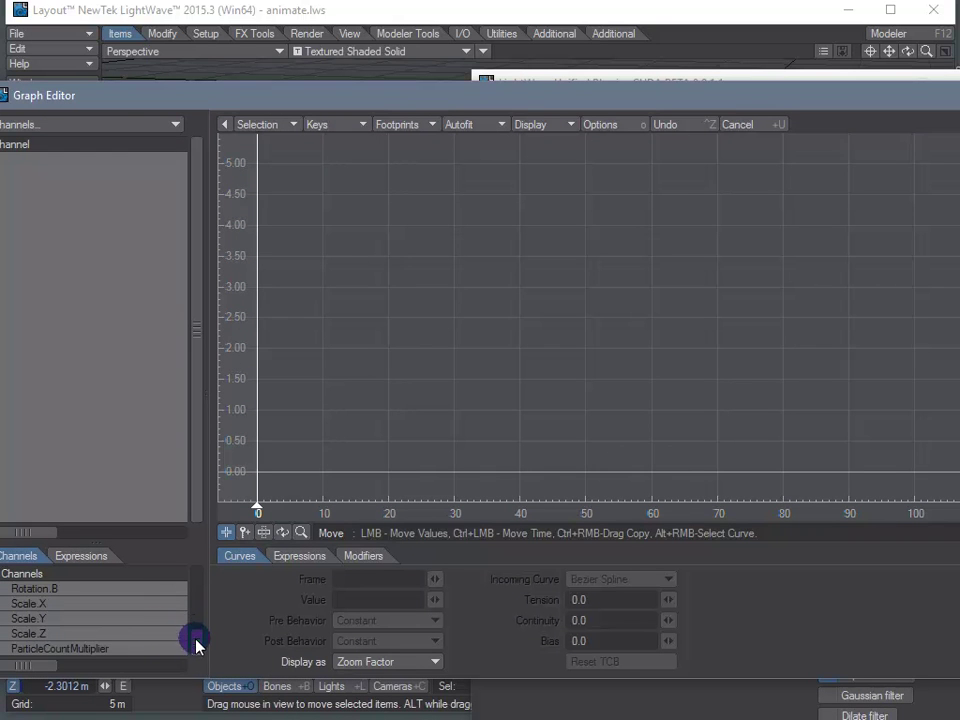
{"action": "double_click", "coordinate": [107, 649]}
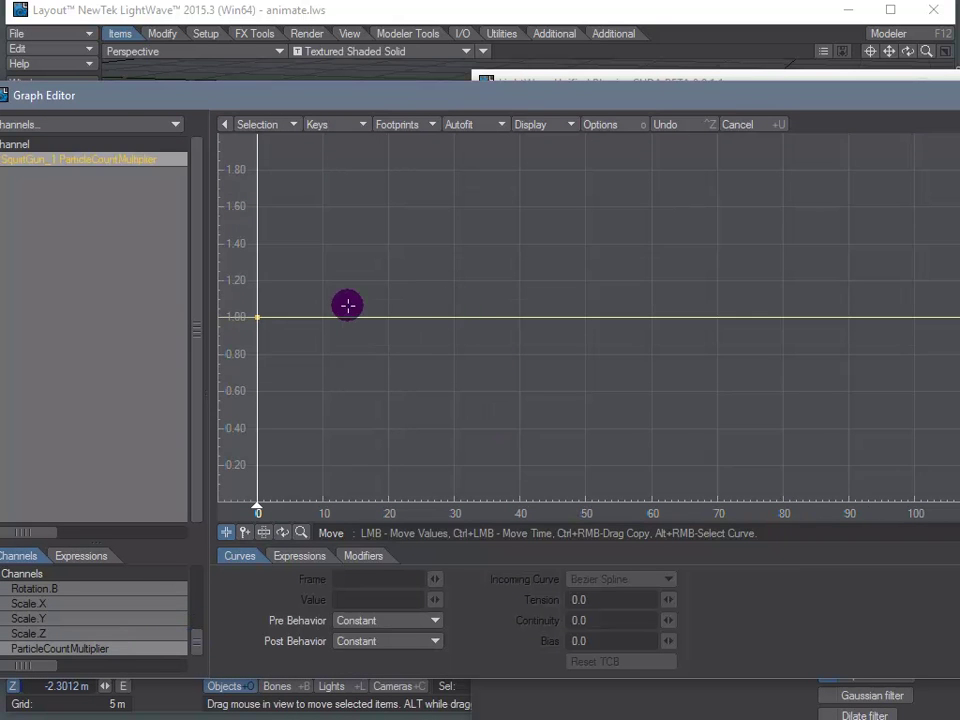
Add four keys to the ParticleCountMultiplier curve at about frames 12, 20, 33 and 39, dipping to about 0.5 at the middle two.
{"action": "left_click", "coordinate": [243, 533]}
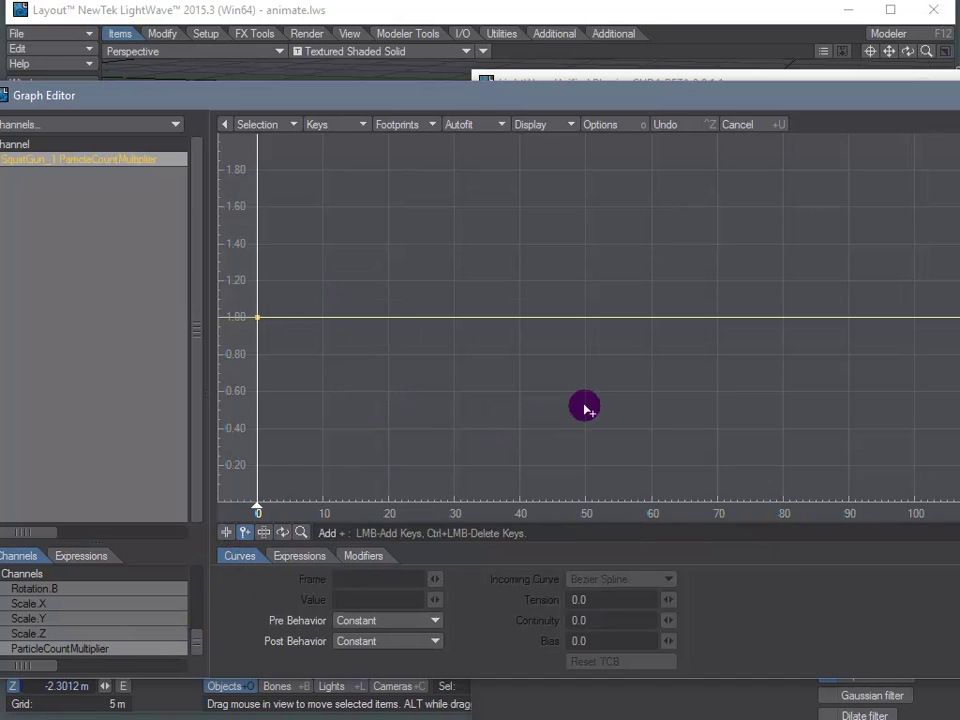
{"action": "left_click", "coordinate": [336, 318]}
{"action": "left_click", "coordinate": [388, 410]}
{"action": "left_click", "coordinate": [475, 418]}
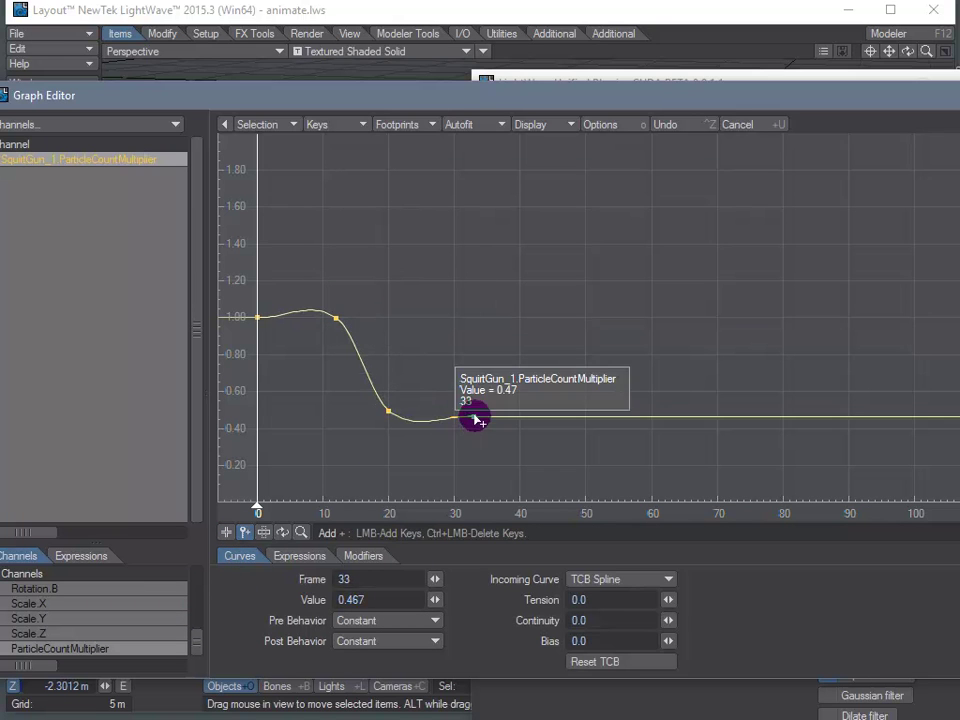
{"action": "left_click", "coordinate": [513, 342]}
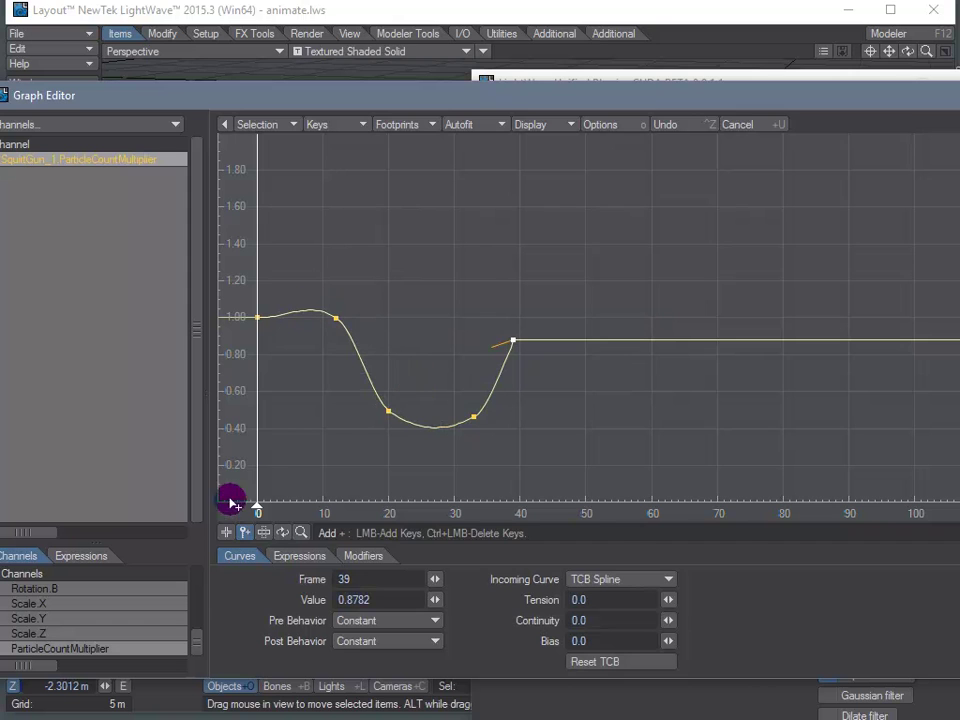
Set the incoming curve of the four added keys to Linear.
{"action": "left_click", "coordinate": [226, 533]}
{"action": "right_click_drag", "start_coordinate": [307, 298], "coordinate": [532, 470]}
{"action": "left_click", "coordinate": [608, 579]}
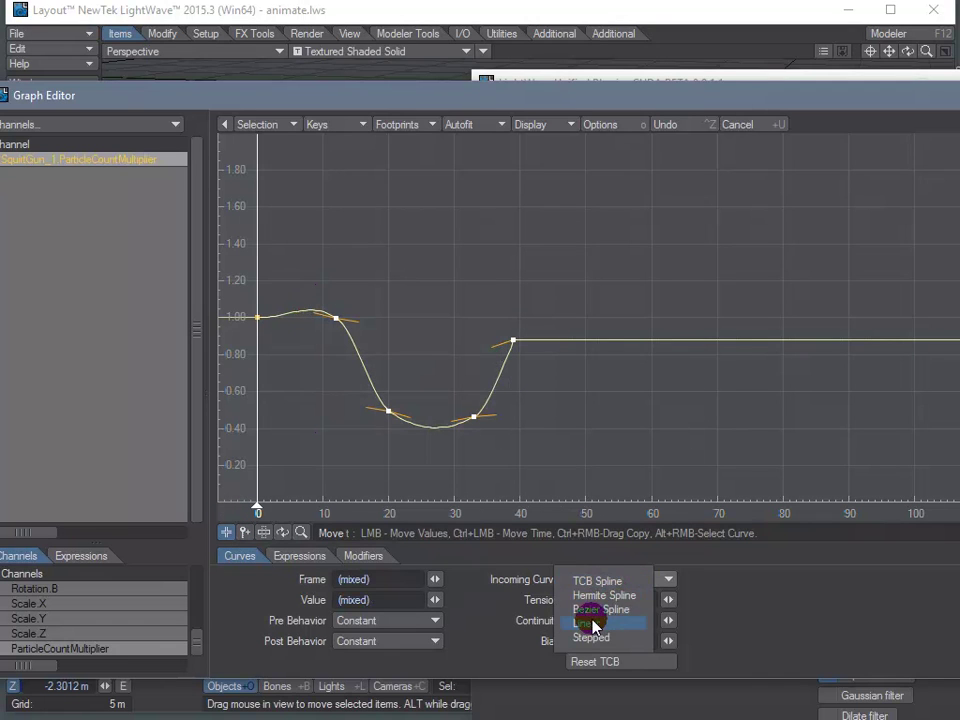
{"action": "left_click", "coordinate": [590, 623]}
Set the value of the keys at frames 12 and 39 to 1.0.
{"action": "right_click_drag", "start_coordinate": [304, 273], "coordinate": [566, 378]}
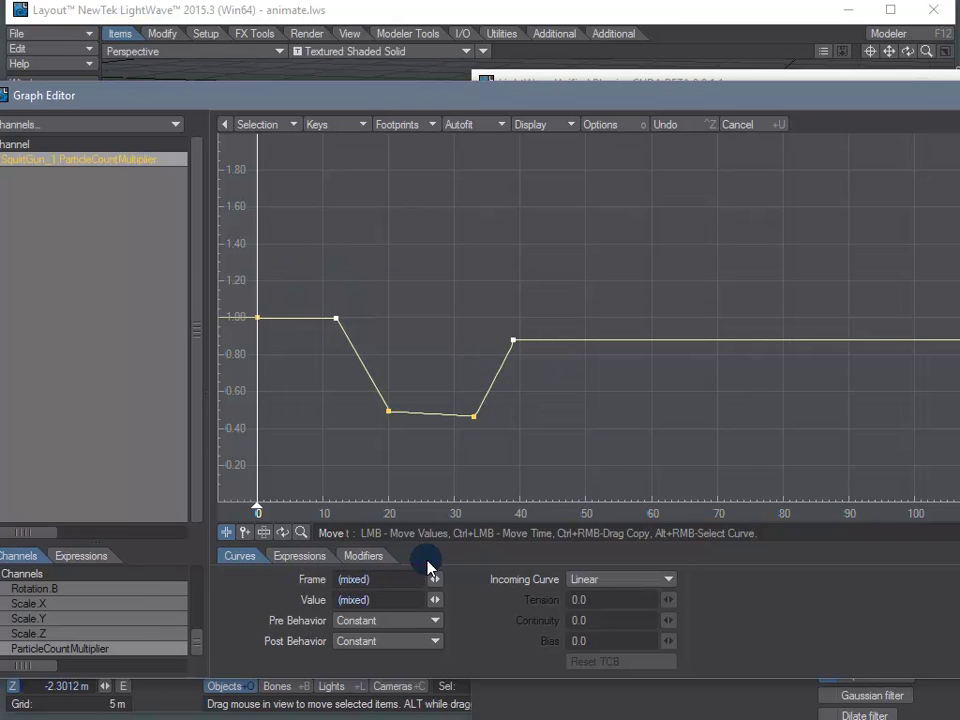
{"action": "left_click", "coordinate": [365, 598]}
{"action": "type", "text": "1"}
{"action": "key", "text": "Return"}
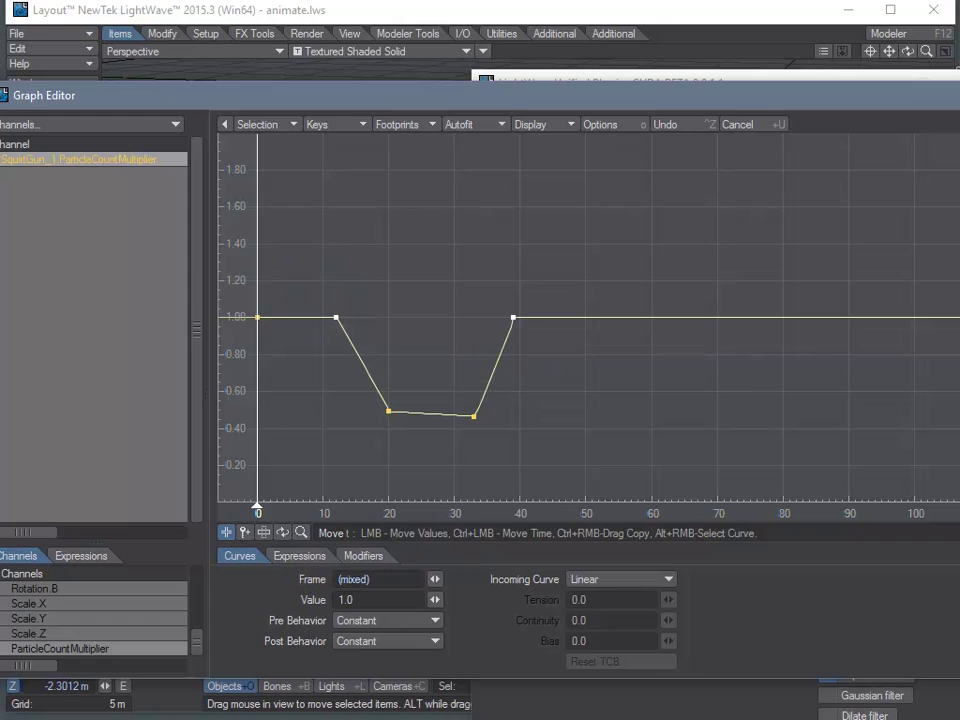
Set the value of the two low keys in the dip to 0.
{"action": "left_click", "coordinate": [560, 413]}
{"action": "left_click_drag", "start_coordinate": [378, 378], "coordinate": [551, 448]}
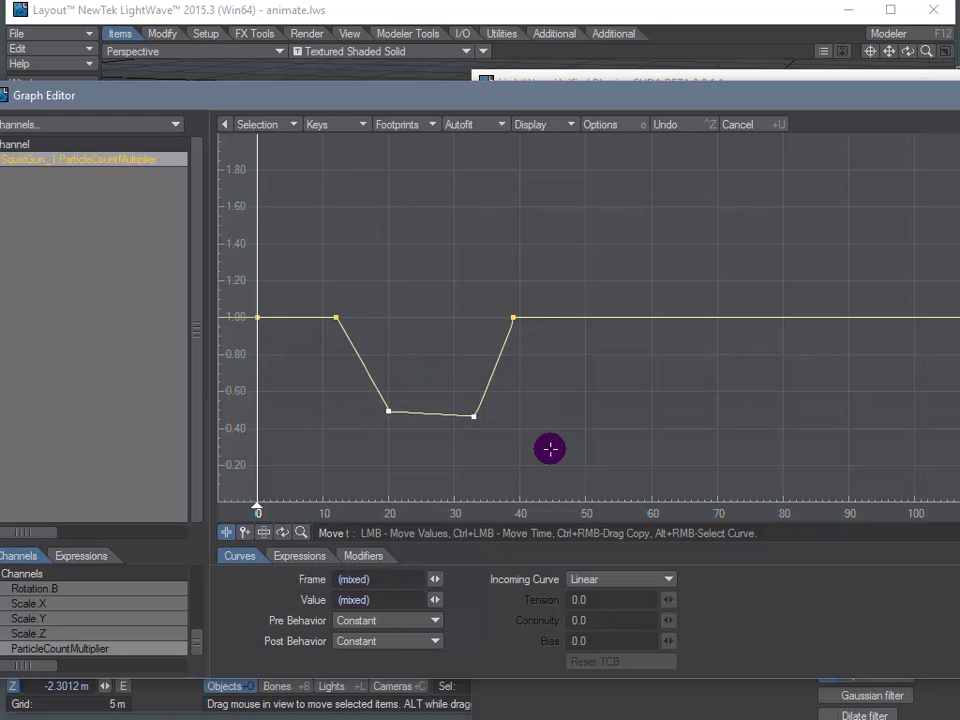
{"action": "left_click", "coordinate": [388, 605]}
{"action": "type", "text": "0"}
{"action": "key", "text": "Return"}
Shift the rising pair of keys to frames 26 and 32, and the falling pair to frames 9 and 10.
{"action": "left_click_drag", "start_coordinate": [460, 260], "coordinate": [588, 499]}
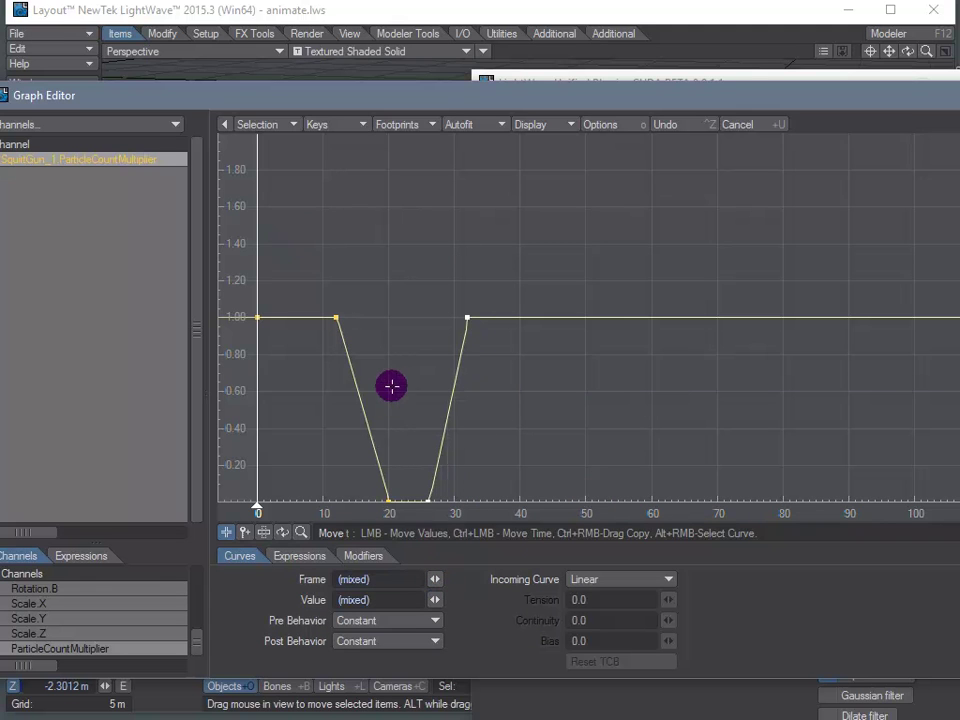
{"action": "left_click_drag", "start_coordinate": [293, 294], "coordinate": [407, 516]}
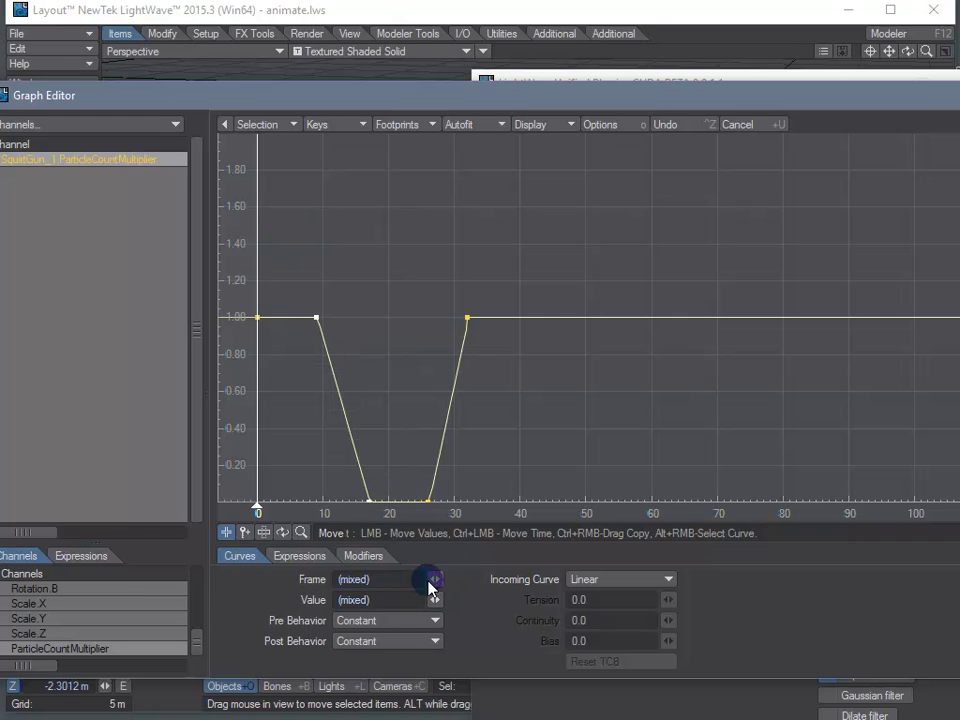
{"action": "left_click_drag", "start_coordinate": [309, 458], "coordinate": [388, 514]}
{"action": "left_click_drag", "start_coordinate": [437, 583], "coordinate": [287, 237]}
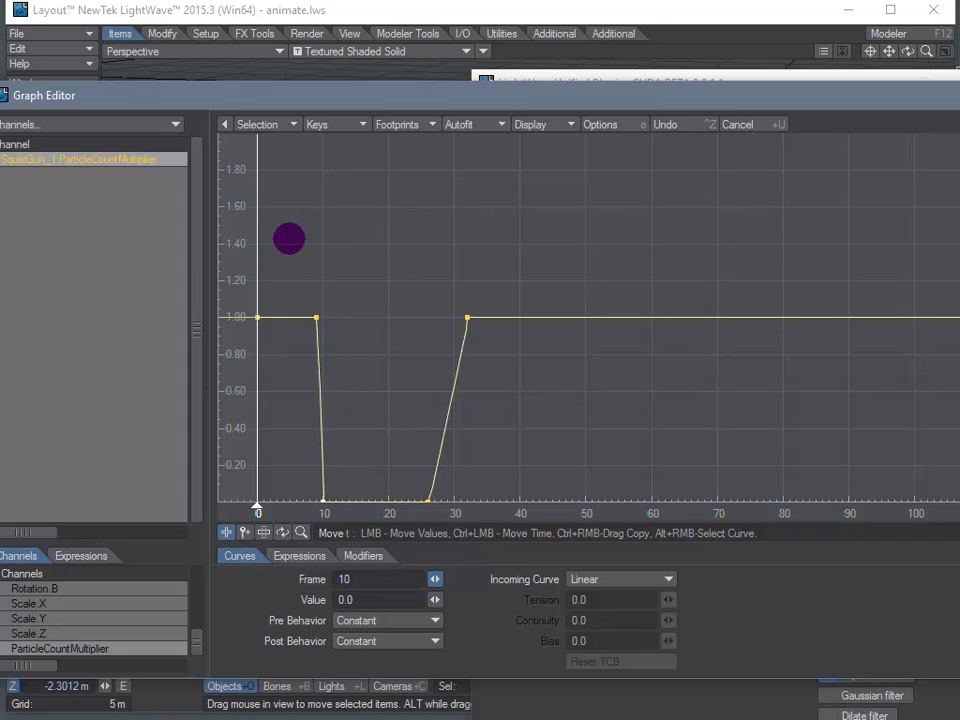
Tighten the rising pair of keys to one frame apart, placing them at frames 25 and 26.
{"action": "left_click", "coordinate": [489, 431]}
{"action": "left_click_drag", "start_coordinate": [392, 466], "coordinate": [468, 518]}
{"action": "left_click_drag", "start_coordinate": [437, 582], "coordinate": [461, 563]}
{"action": "left_click_drag", "start_coordinate": [422, 286], "coordinate": [492, 528]}
{"action": "left_click_drag", "start_coordinate": [434, 579], "coordinate": [289, 238]}
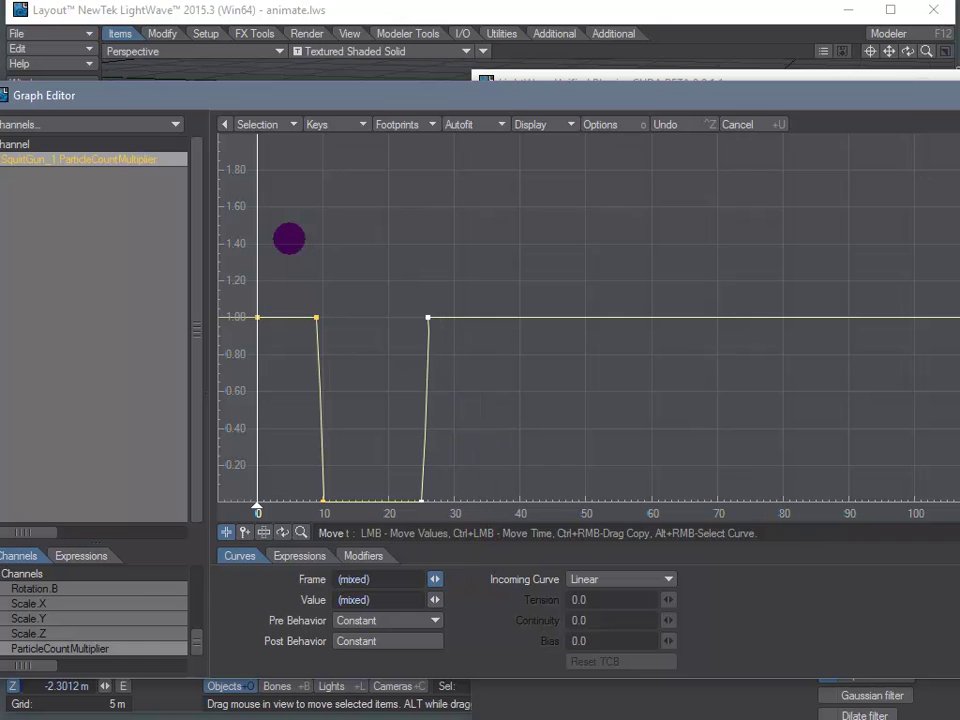
Set the curve's post behavior to Repeat and close the Graph Editor.
{"action": "left_click", "coordinate": [428, 316]}
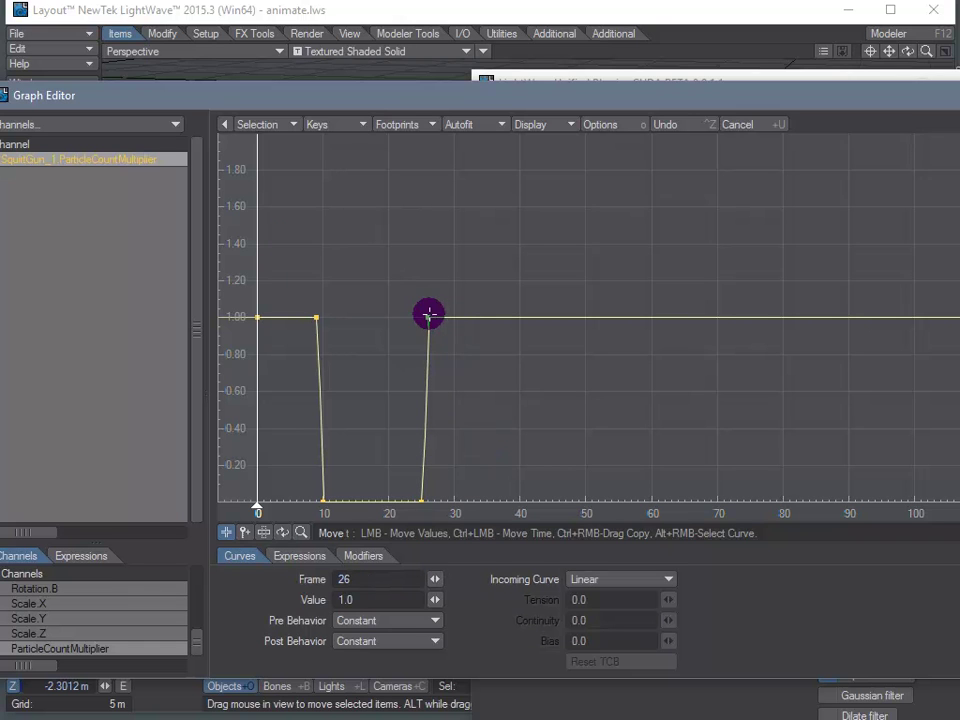
{"action": "left_click_drag", "start_coordinate": [411, 641], "coordinate": [424, 660]}
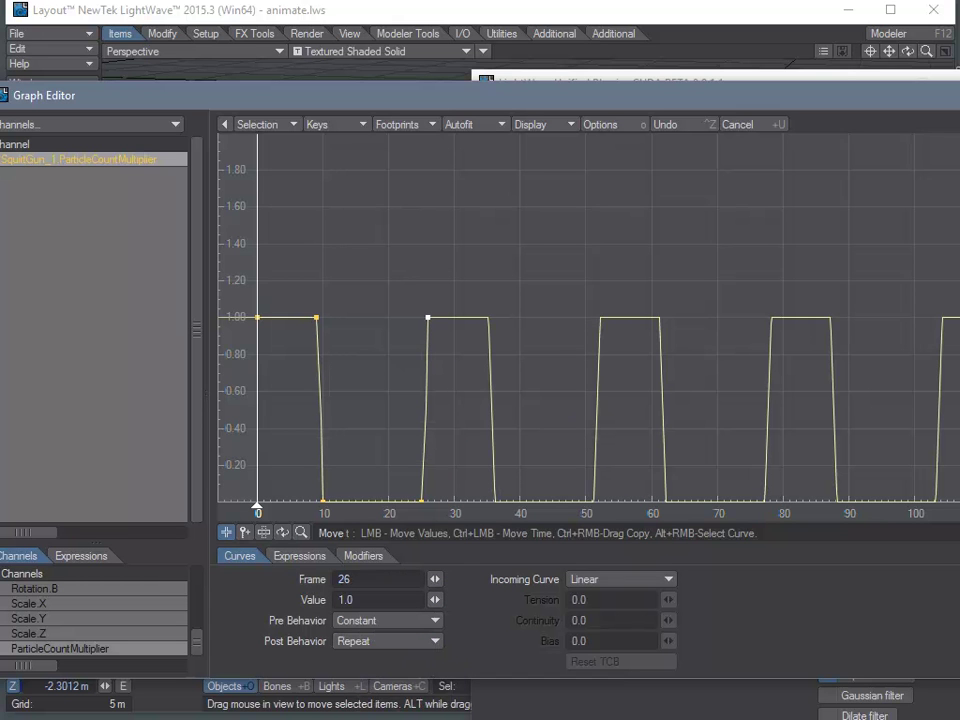
{"action": "key", "text": "ctrl+F2"}
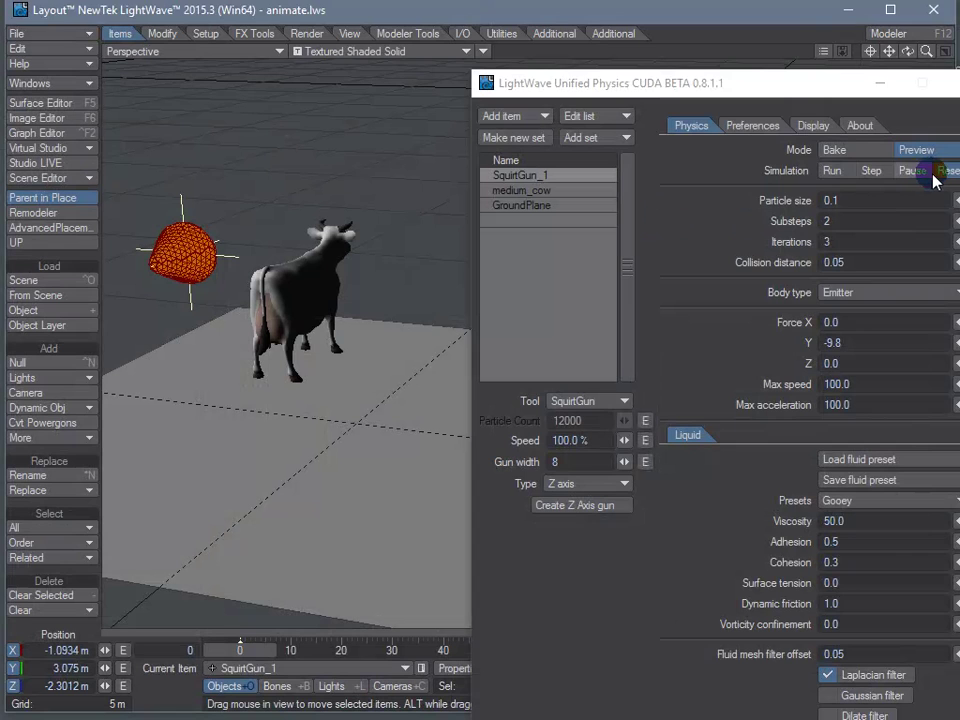
Run the preview simulation to check the pulsing particle emission, and reset it.
{"action": "left_click", "coordinate": [828, 171]}
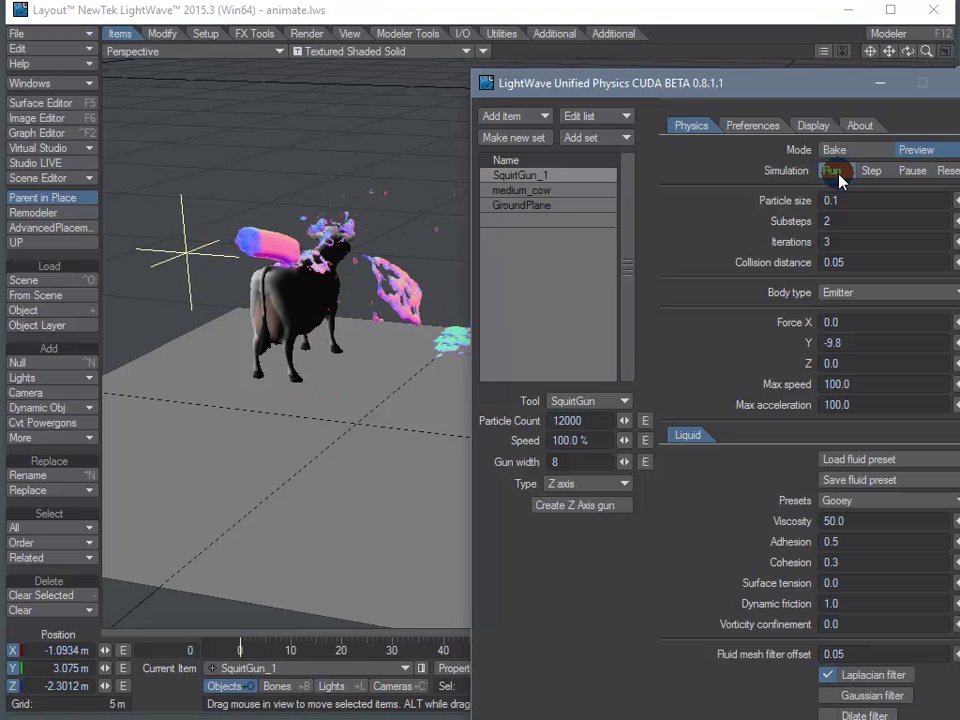
{"action": "left_click", "coordinate": [838, 174]}
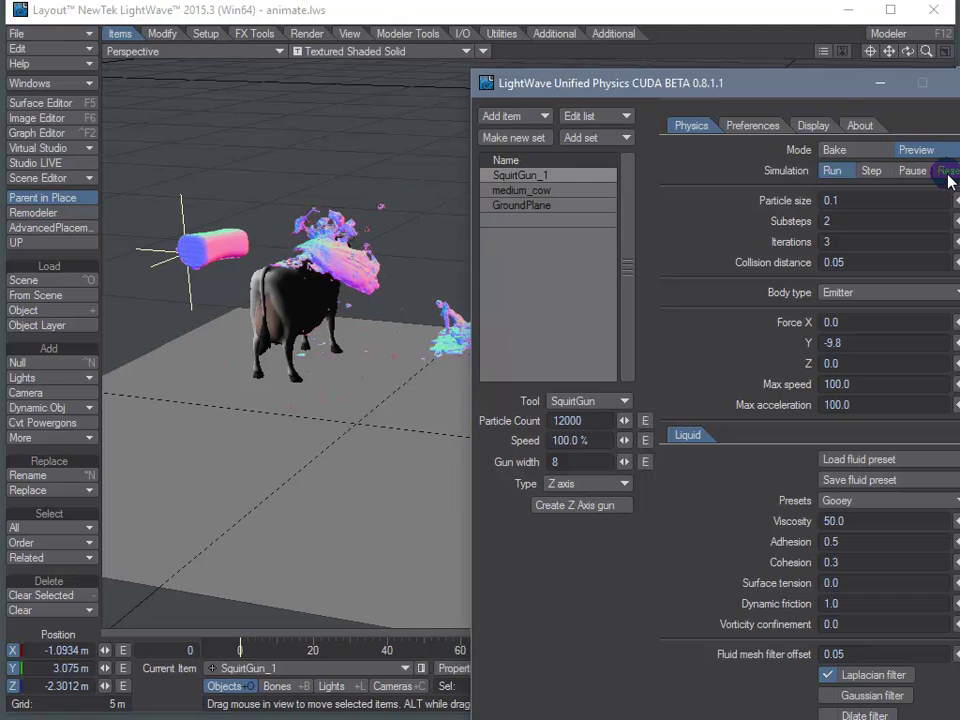
{"action": "left_click", "coordinate": [947, 173]}
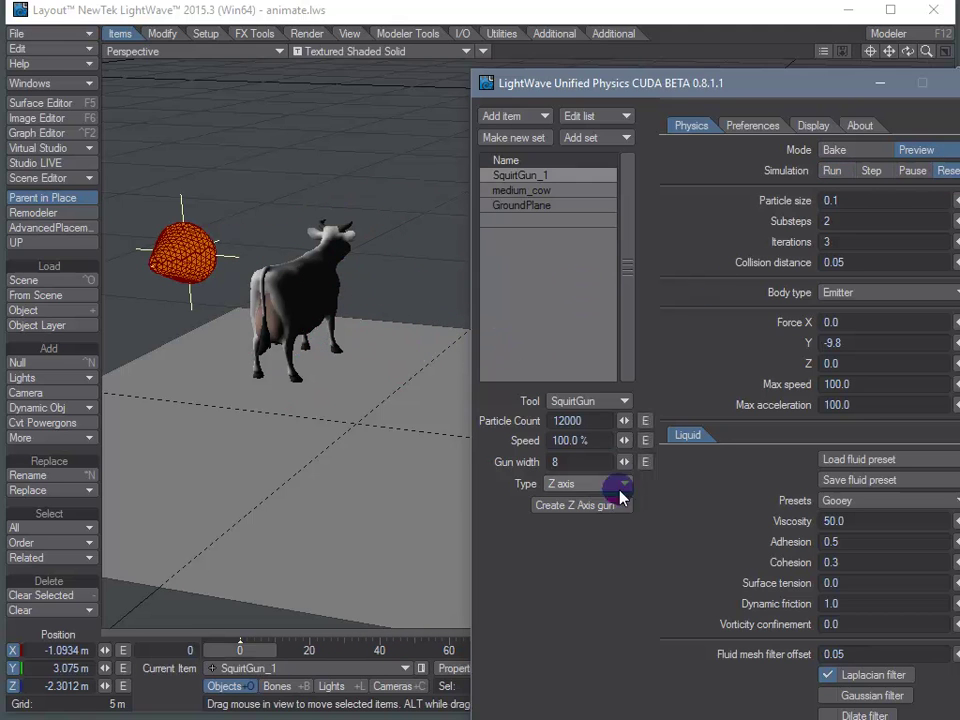
Add a second Z-axis squirt gun beside the cow, rotated to about heading -31.8° and pitch -17.7°, and test-run the simulation with both guns.
{"action": "left_click", "coordinate": [580, 505]}
{"action": "right_click_drag", "start_coordinate": [381, 450], "coordinate": [208, 297]}
{"action": "key", "text": "y"}
{"action": "left_click_drag", "start_coordinate": [366, 444], "coordinate": [333, 403]}
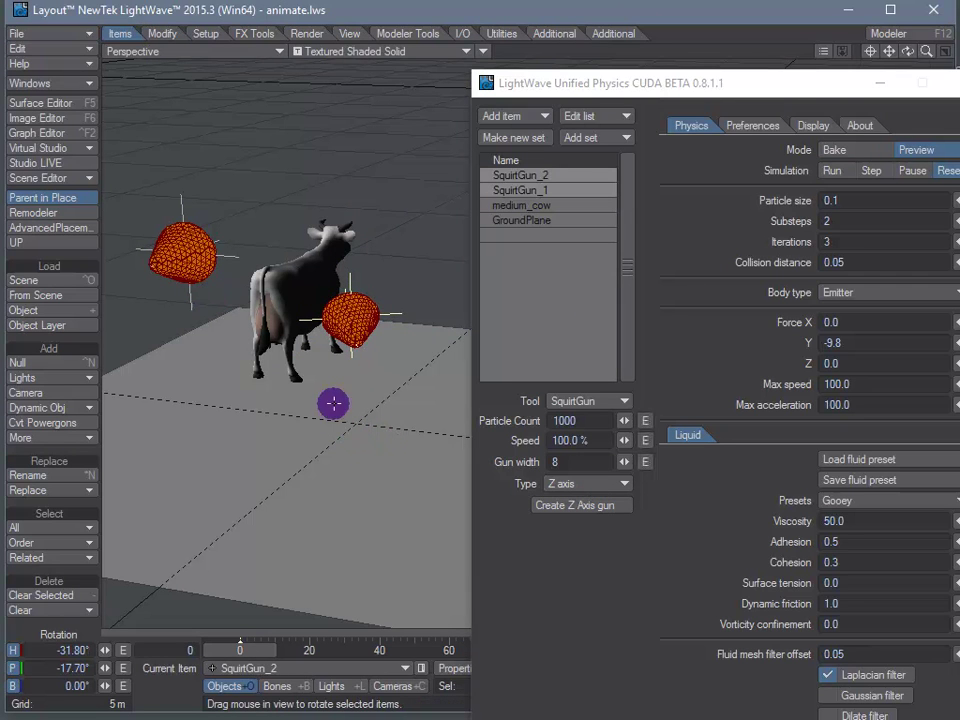
{"action": "left_click", "coordinate": [836, 171]}
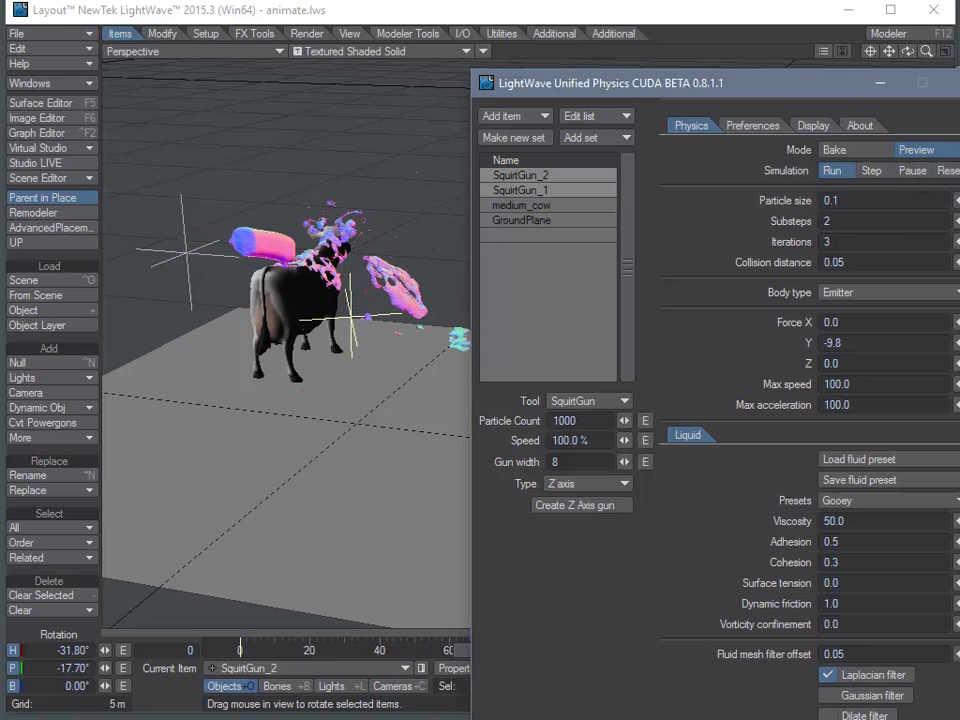
{"action": "left_click", "coordinate": [946, 171]}
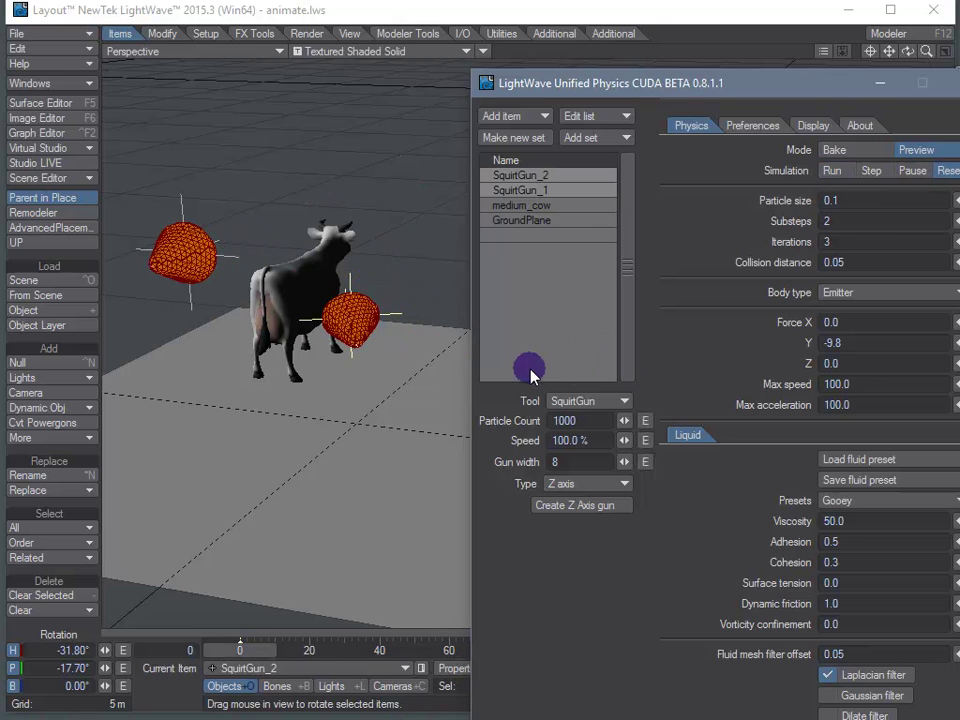
Copy SquirtGun_1's ParticleCountMultiplier curve in the Graph Editor and close the editor.
{"action": "left_click", "coordinate": [537, 191]}
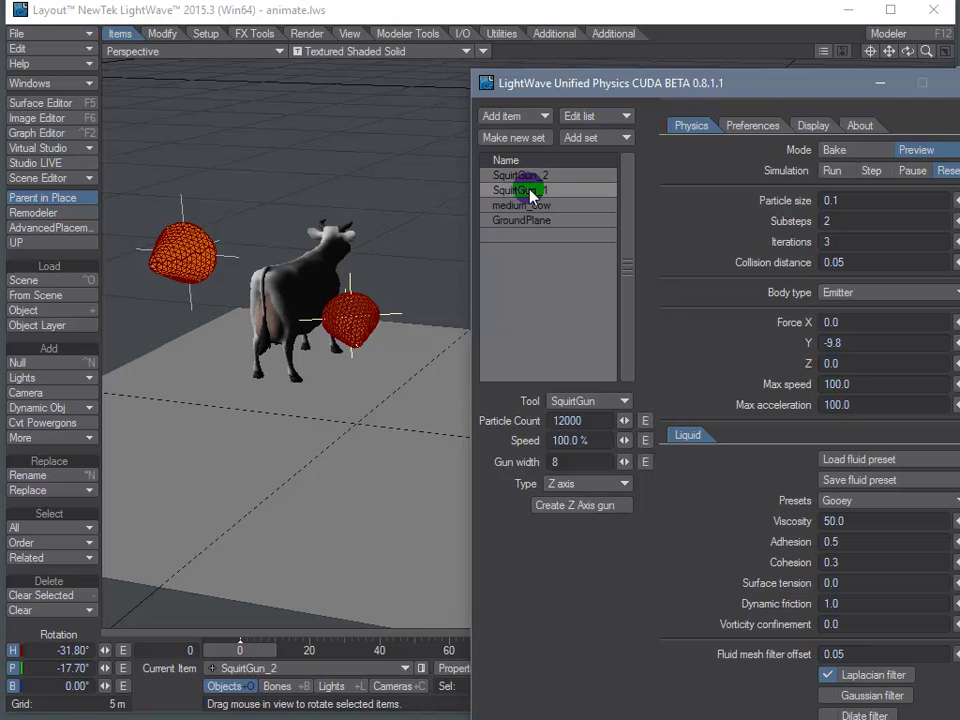
{"action": "left_click", "coordinate": [646, 421]}
{"action": "right_click", "coordinate": [129, 161]}
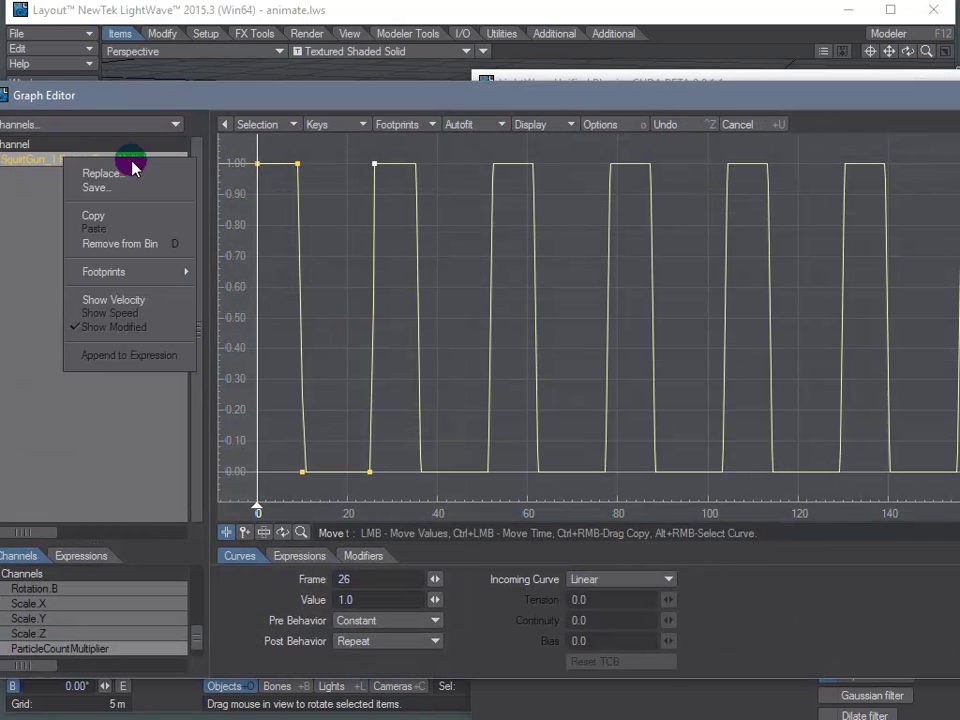
{"action": "left_click", "coordinate": [124, 216]}
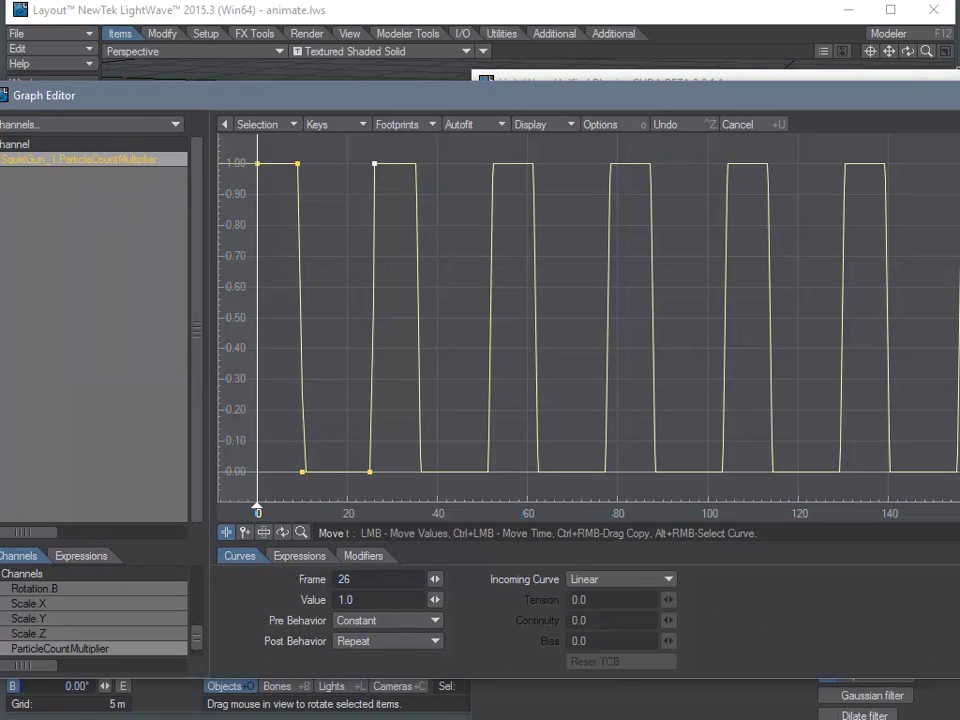
{"action": "key", "text": "ctrl+F2"}
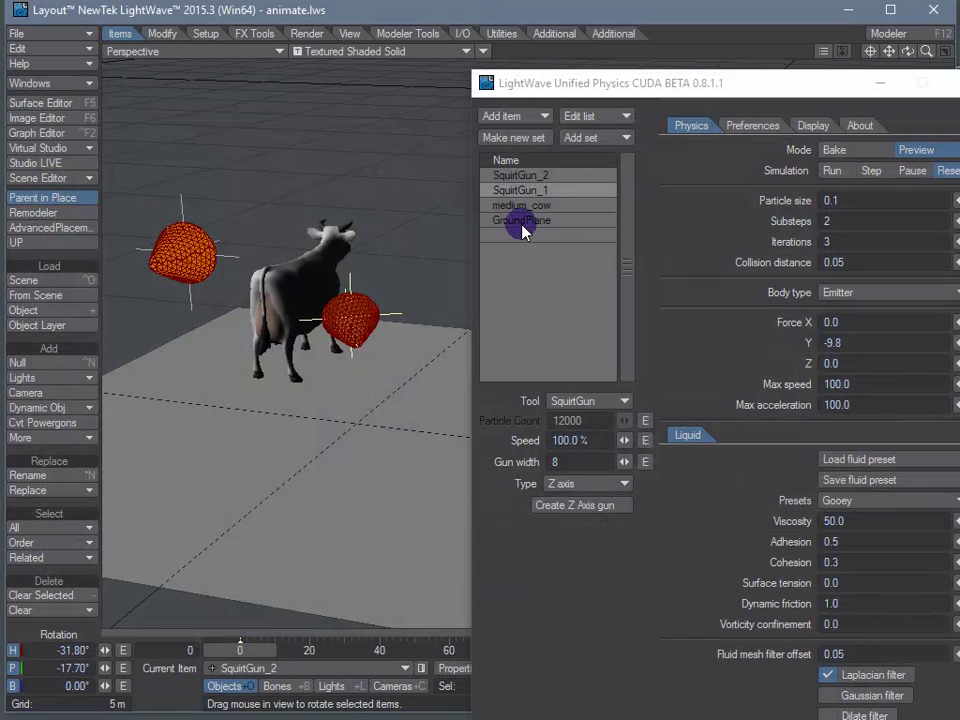
Load SquirtGun_2's ParticleCountMultiplier channel into the Graph Editor, paste the copied envelope onto it, and close the editor.
{"action": "left_click", "coordinate": [645, 420]}
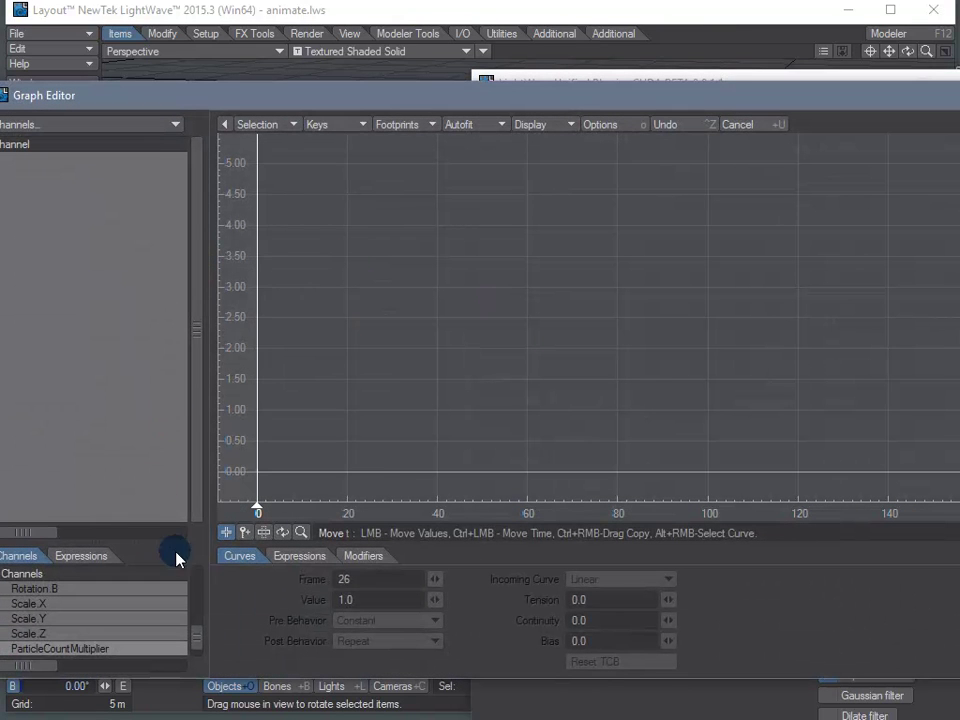
{"action": "scroll", "coordinate": [150, 625], "scroll_direction": "down", "scroll_amount": 1}
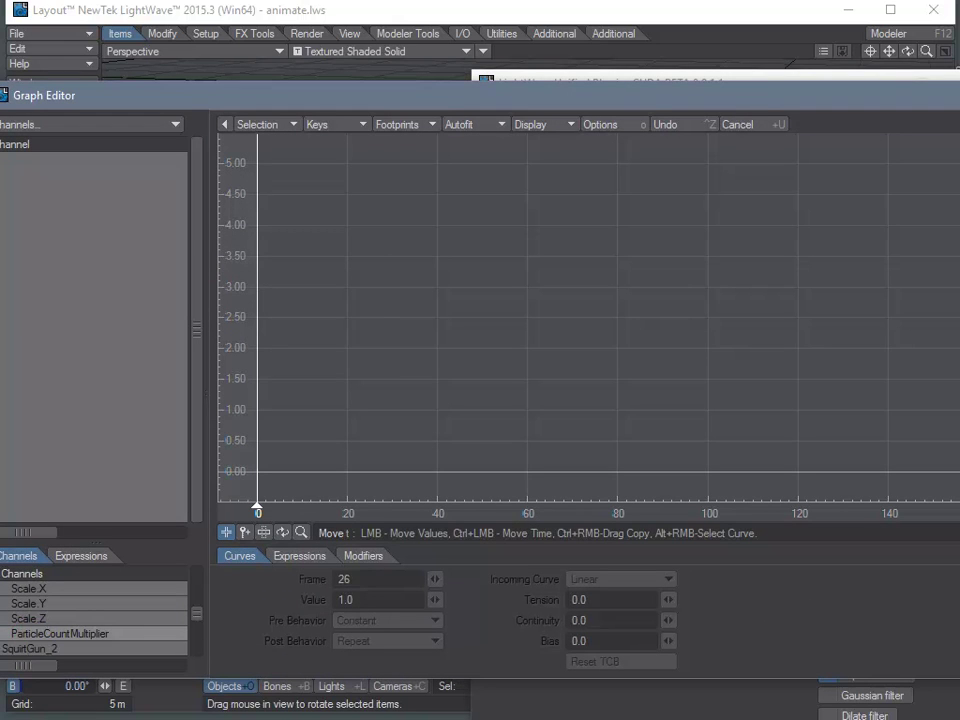
{"action": "scroll", "coordinate": [15, 650], "scroll_direction": "up", "scroll_amount": 1}
{"action": "double_click", "coordinate": [47, 649]}
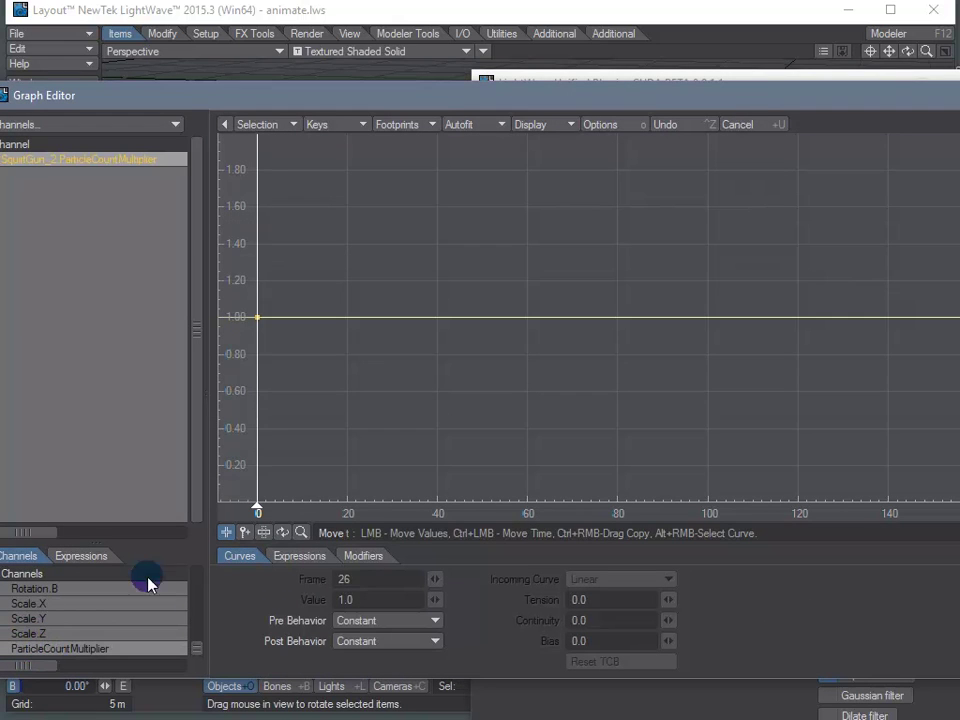
{"action": "right_click", "coordinate": [78, 158]}
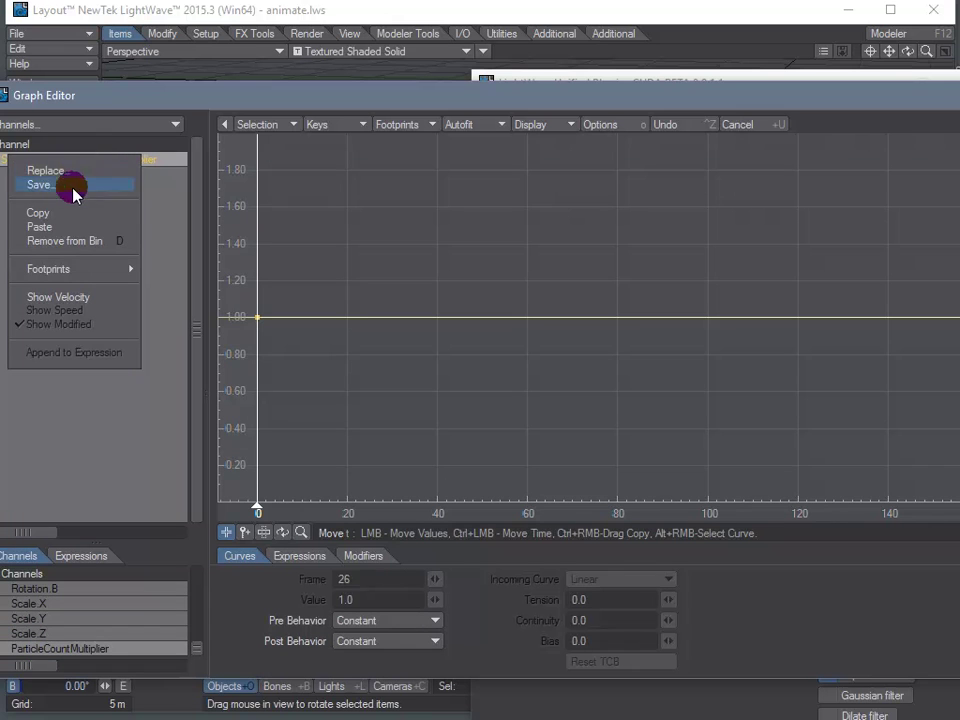
{"action": "left_click", "coordinate": [58, 226]}
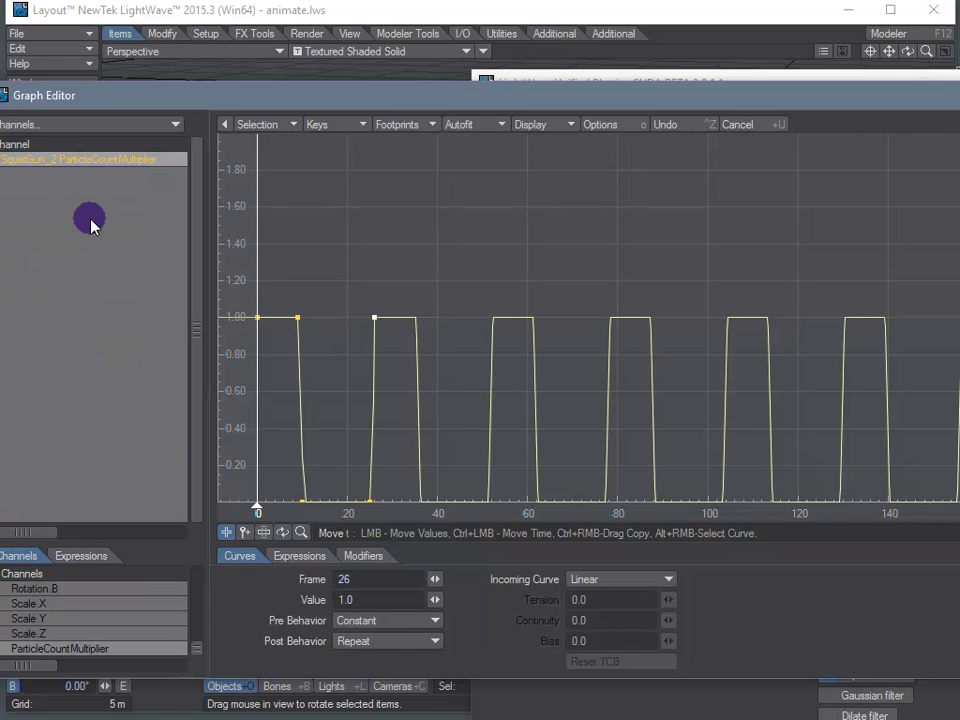
{"action": "key", "text": "ctrl+F2"}
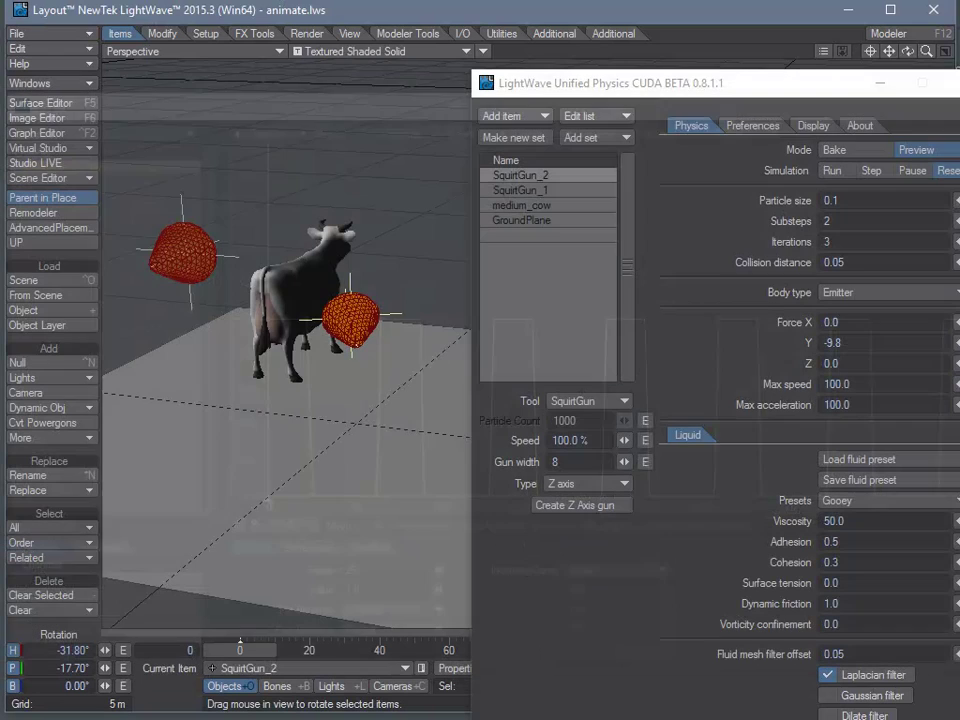
Run the preview simulation with both guns pulsing onto the cow, and reset it.
{"action": "left_click", "coordinate": [834, 171]}
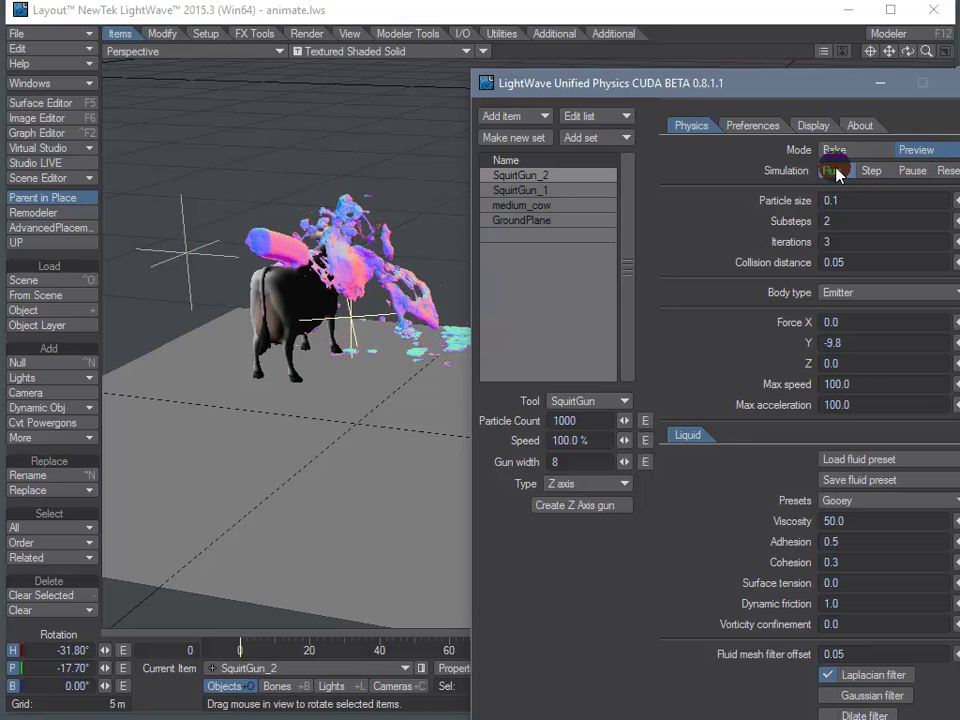
{"action": "left_click", "coordinate": [834, 171]}
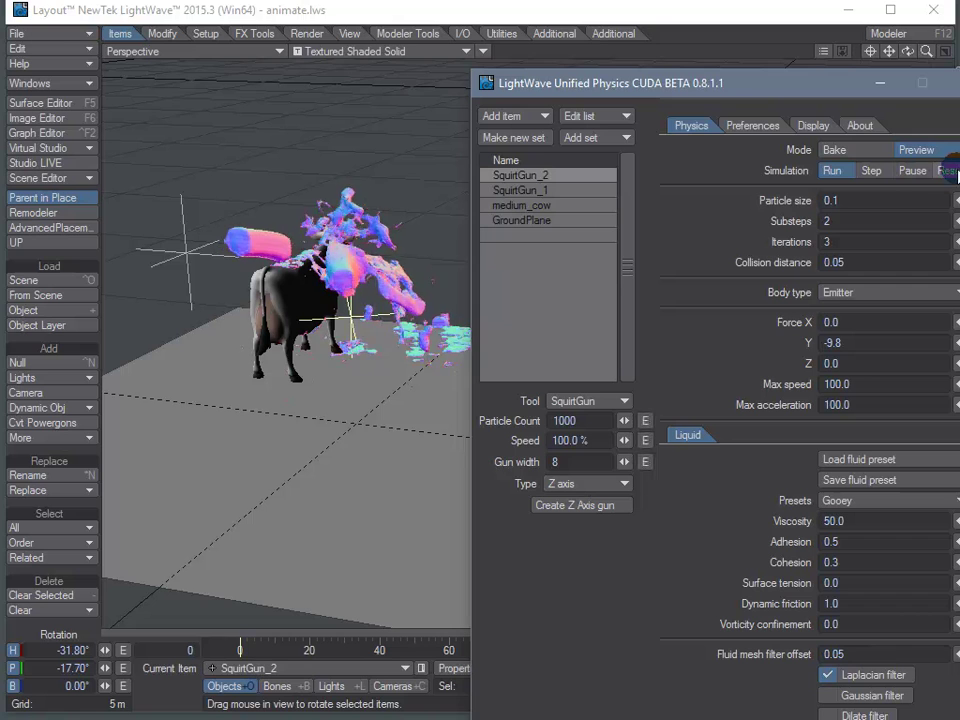
{"action": "left_click", "coordinate": [948, 171]}
Switch the simulation mode to Bake, run the bake to generate liquid meshes, and reset the simulation.
{"action": "left_click", "coordinate": [845, 150]}
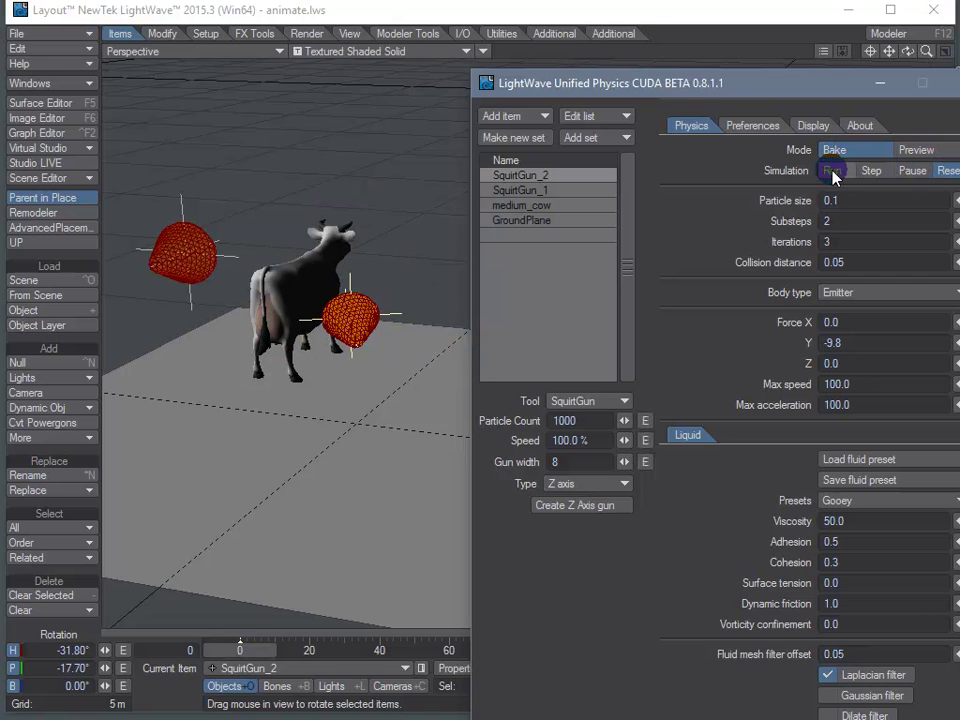
{"action": "left_click", "coordinate": [832, 172]}
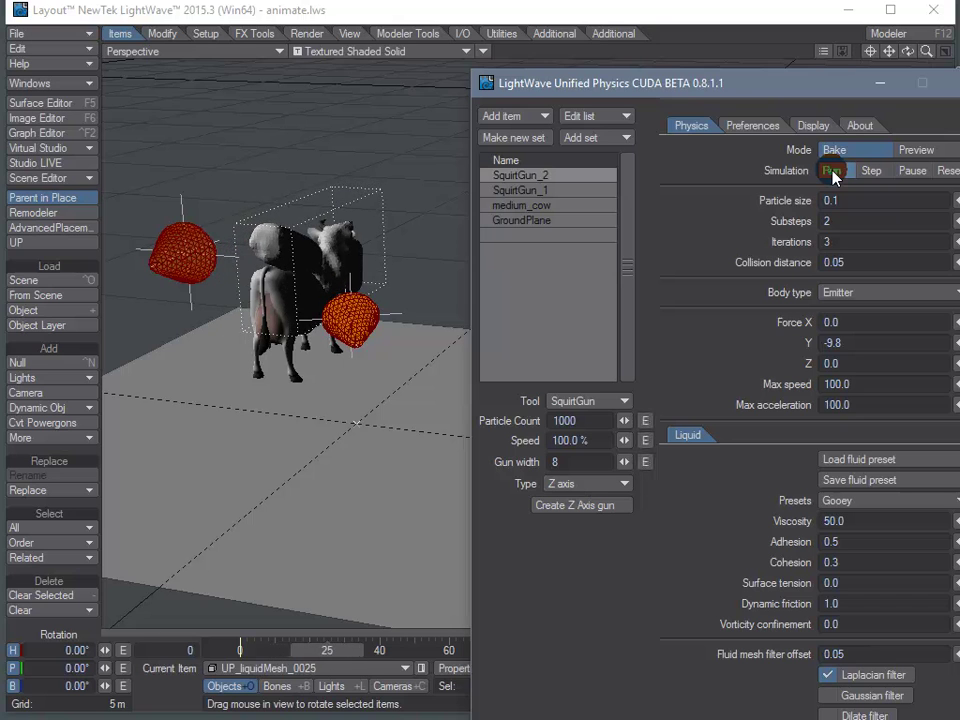
{"action": "left_click", "coordinate": [947, 172]}
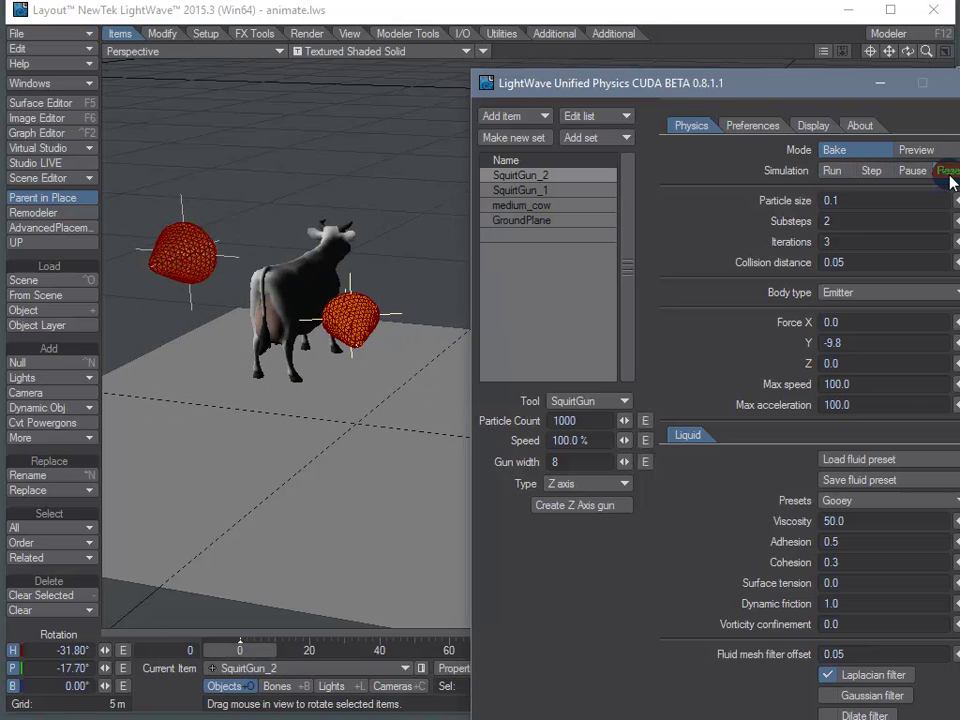